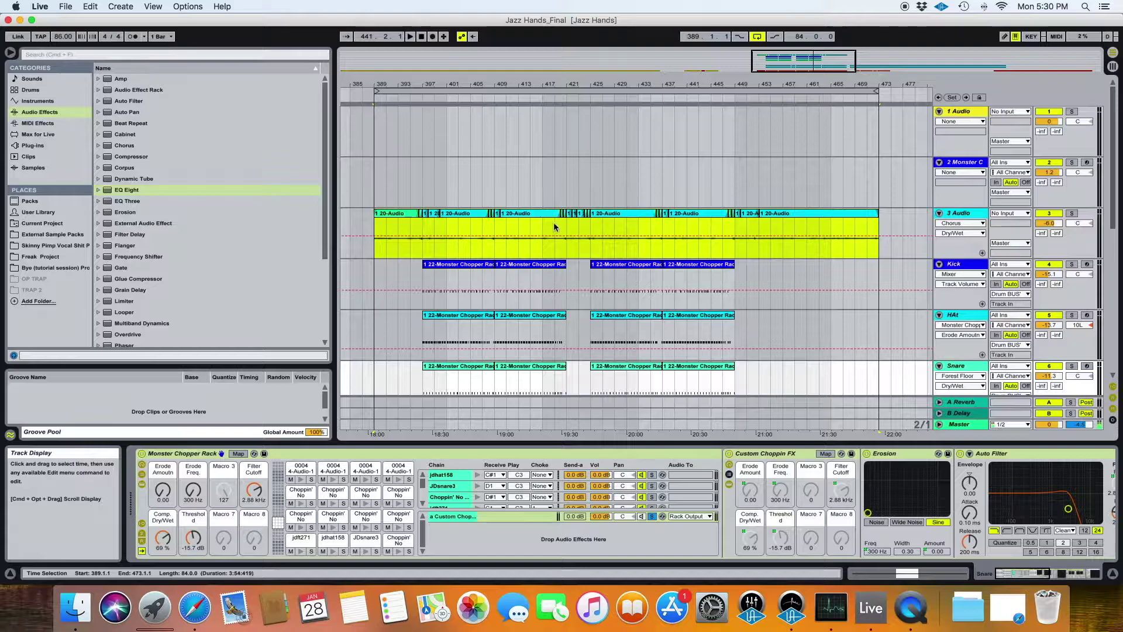
- Examine the arrangement's tracks from the top audio and drum clips through the bass tracks to the 12 Audio track
scroll(541, 243, "down", 15)
scroll(609, 239, "up", 15)
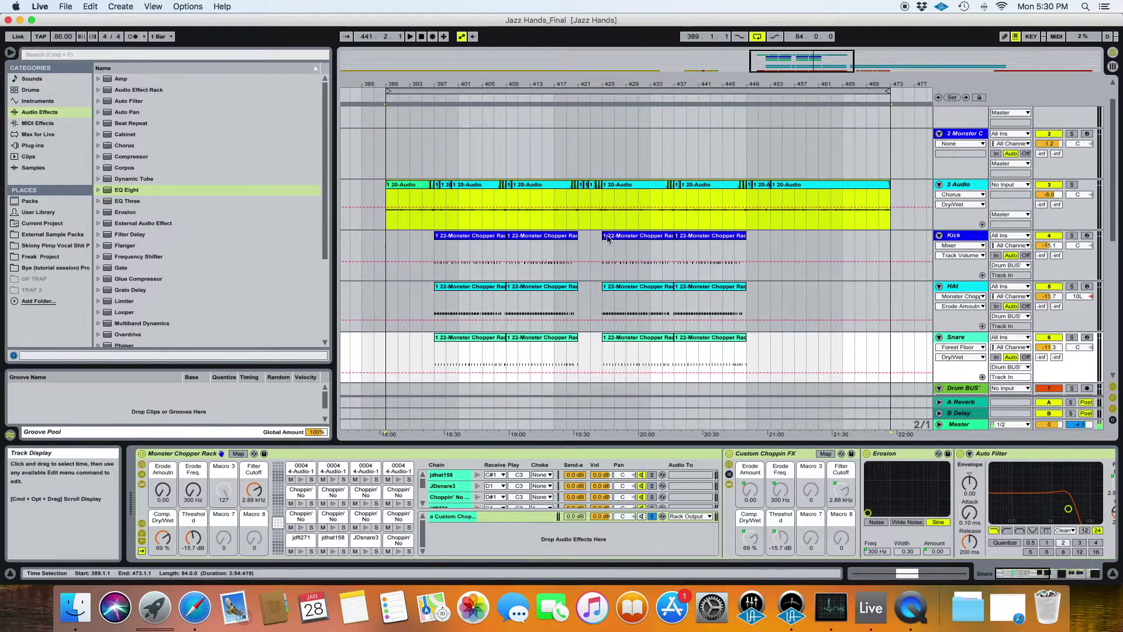
scroll(612, 234, "down", 15)
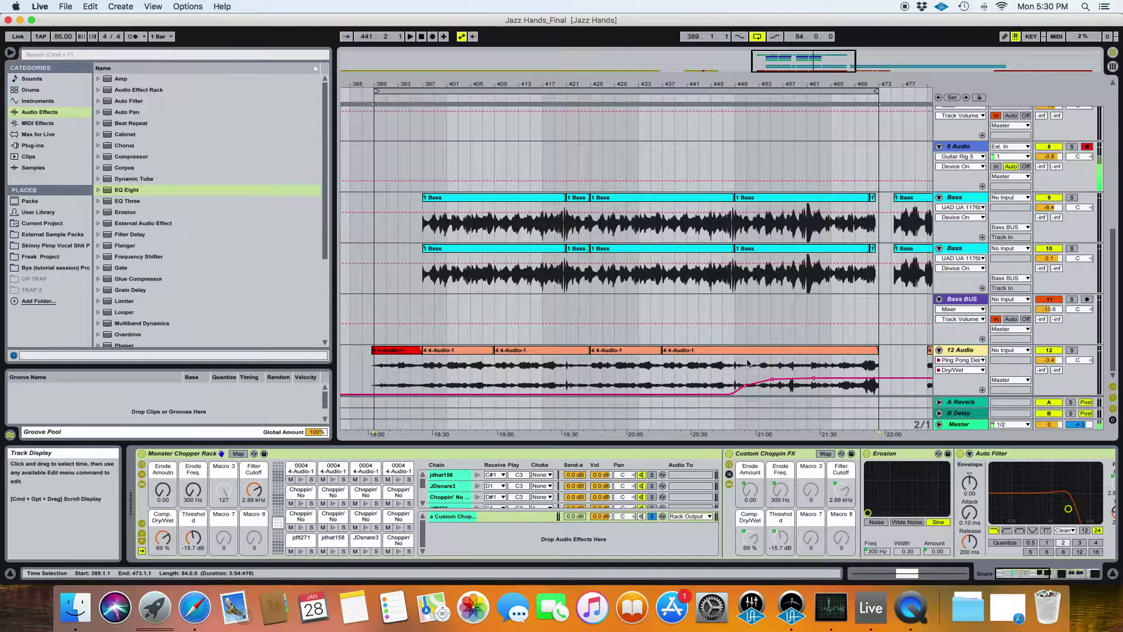
scroll(488, 302, "up", 20)
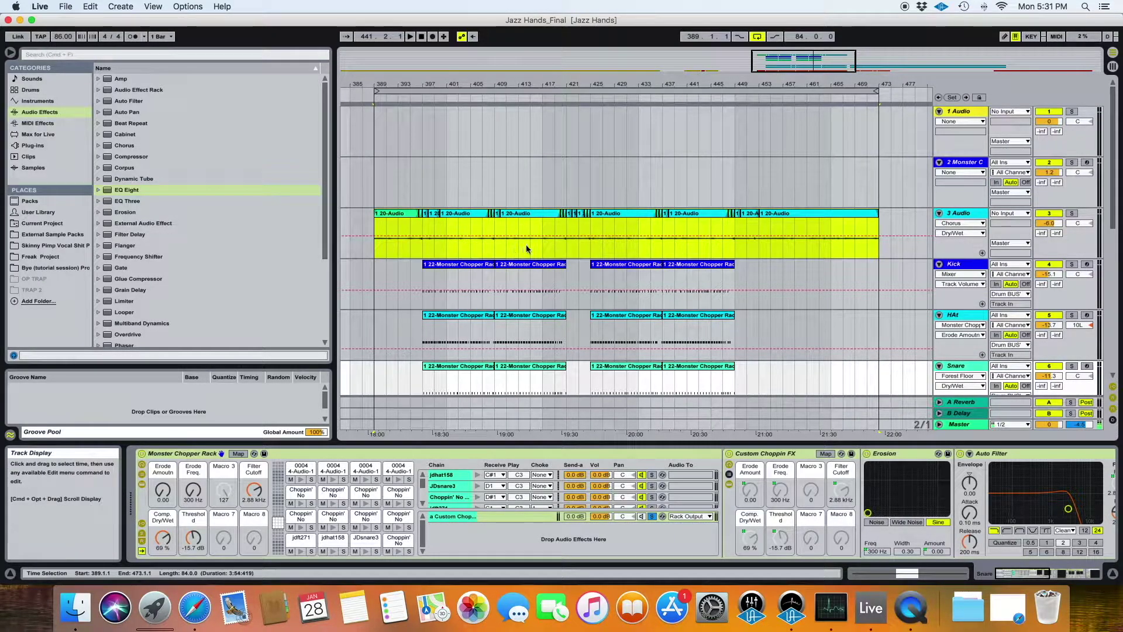
scroll(545, 251, "down", 2)
scroll(556, 257, "up", 2)
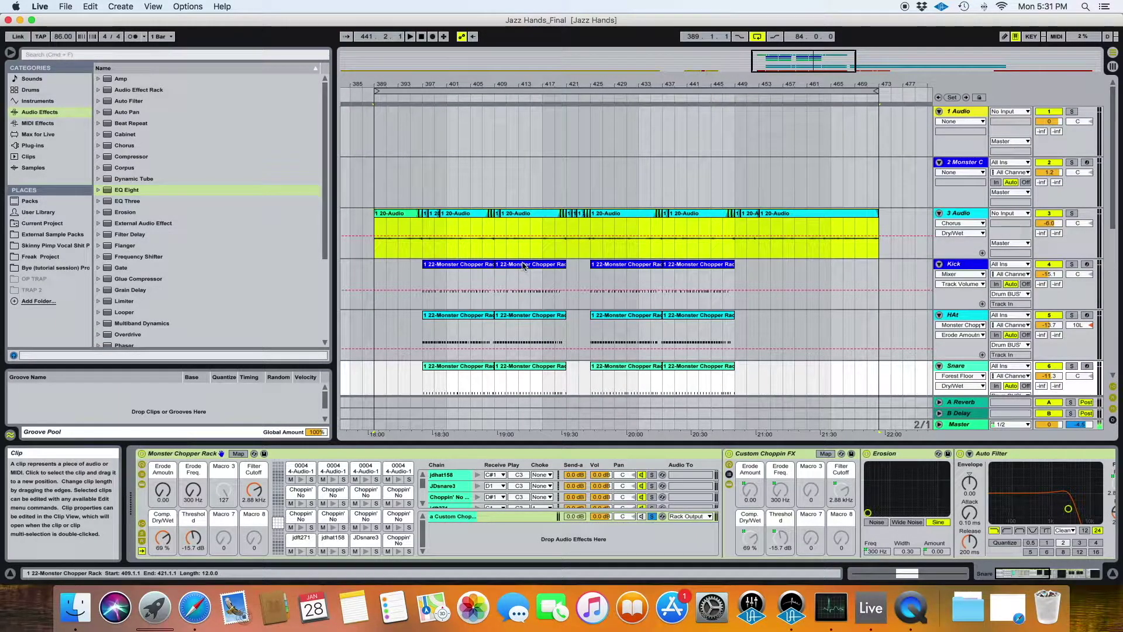
scroll(533, 287, "down", 1)
scroll(533, 288, "down", 10)
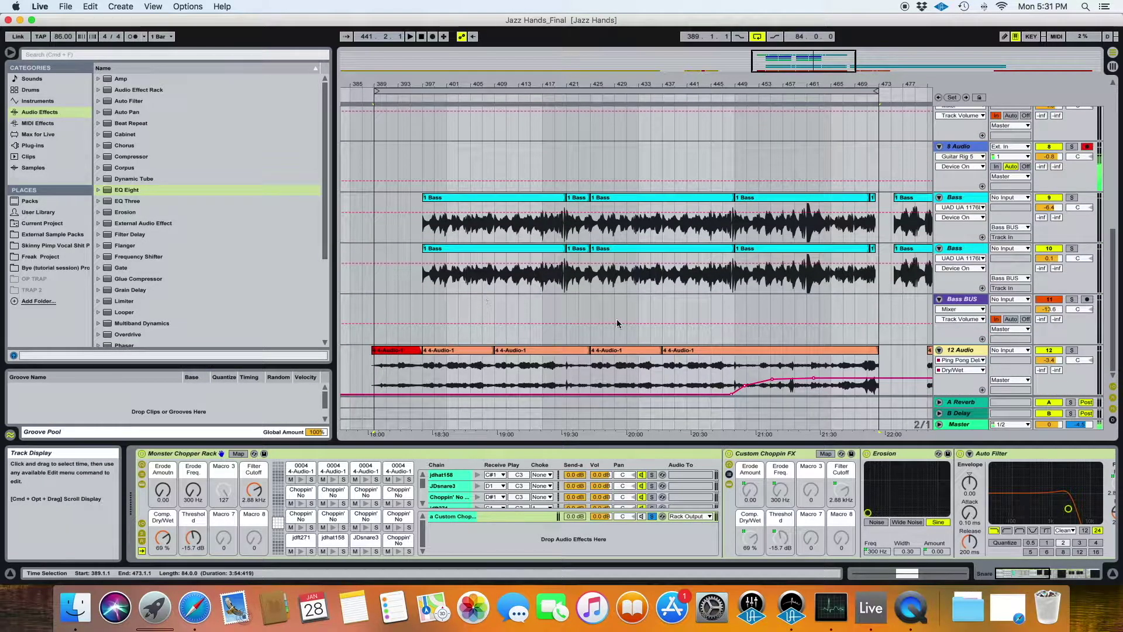
scroll(602, 296, "up", 10)
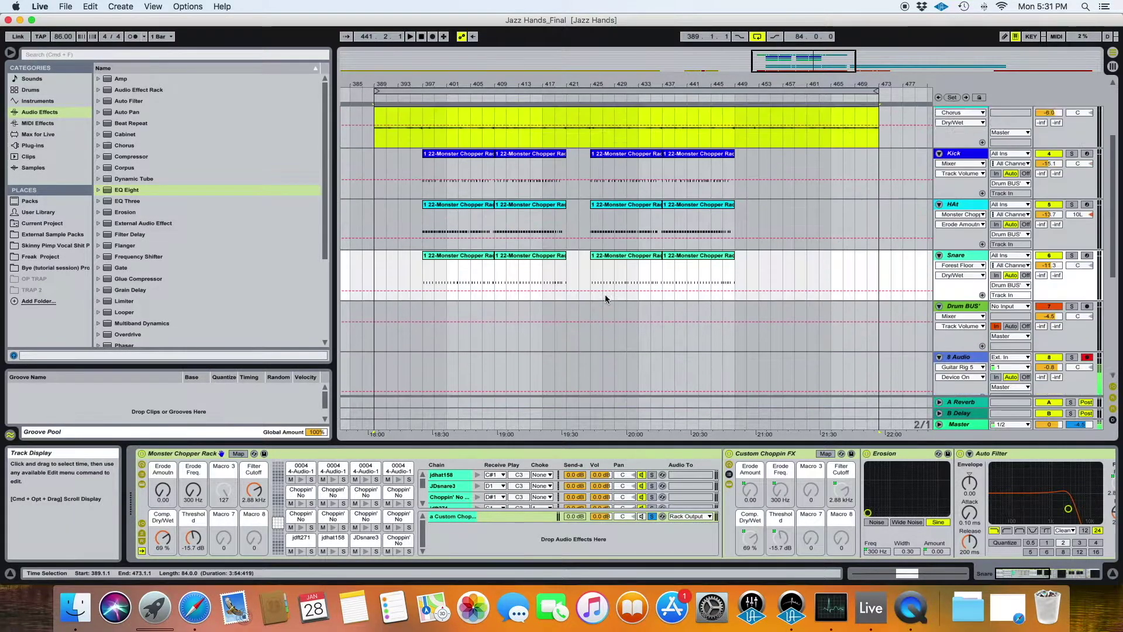
scroll(605, 298, "down", 6)
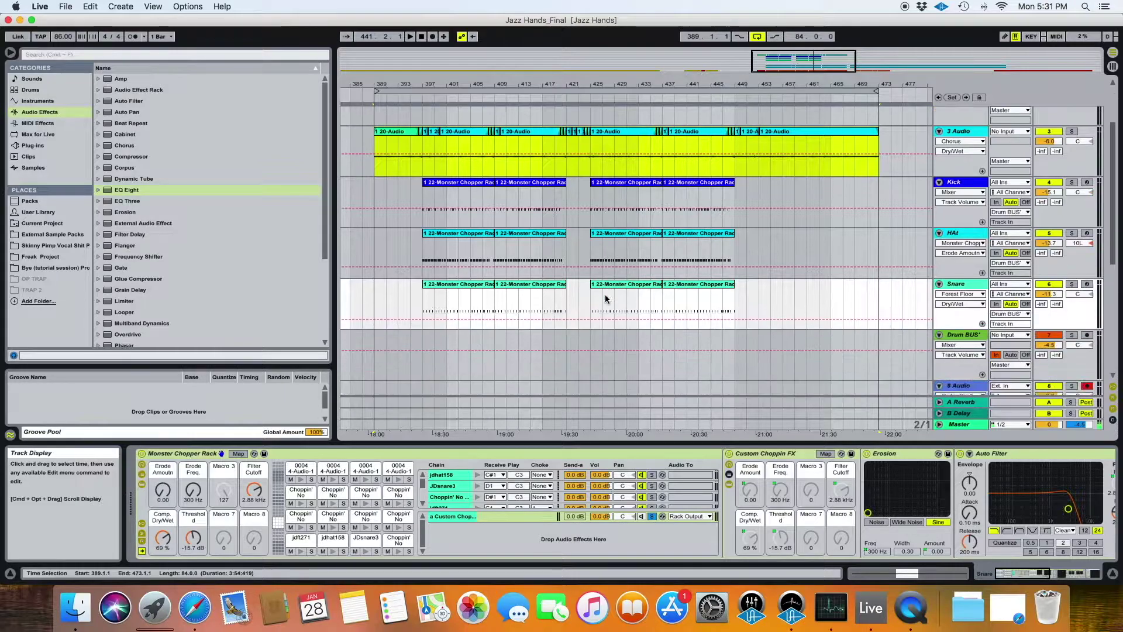
scroll(605, 299, "down", 2)
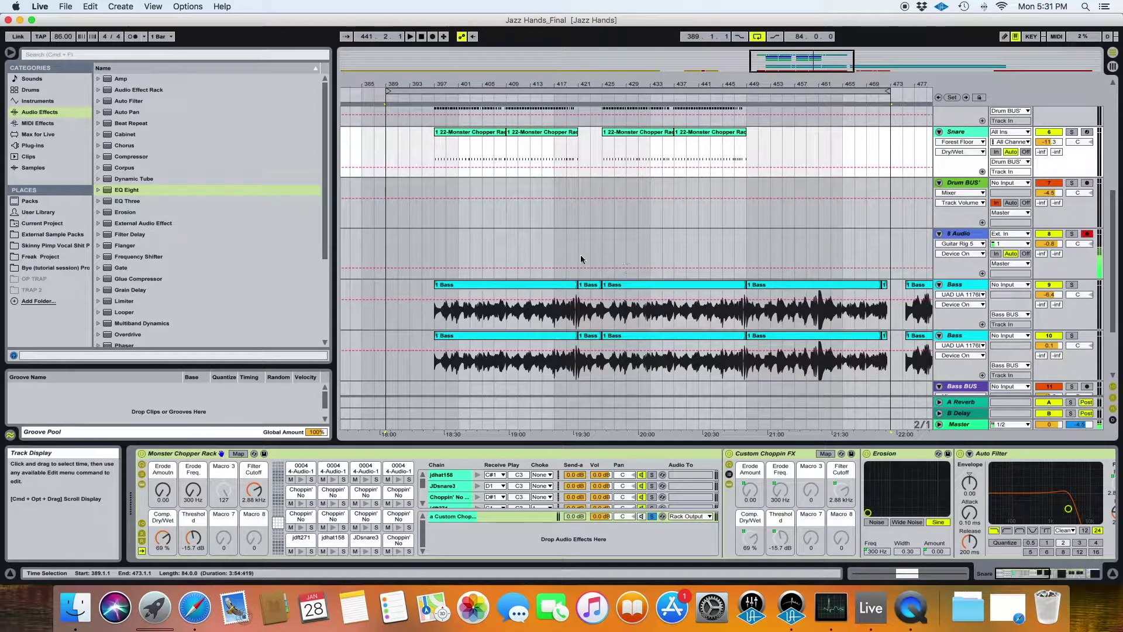
scroll(580, 259, "down", 5)
scroll(582, 259, "up", 8)
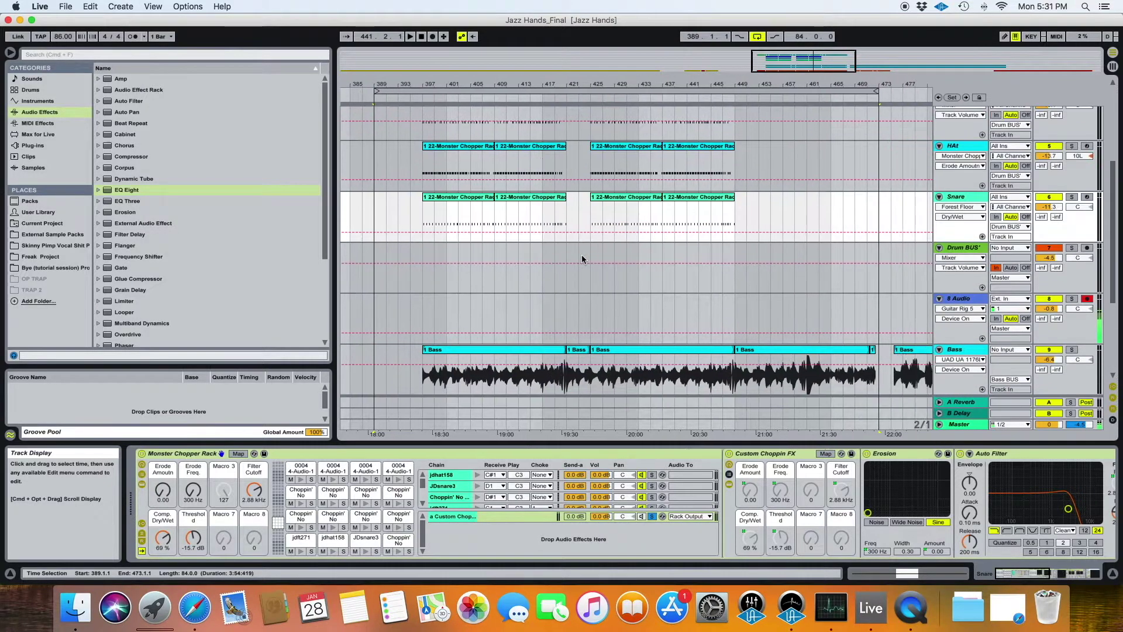
scroll(582, 259, "up", 5)
scroll(582, 259, "left", 2)
scroll(591, 256, "down", 8)
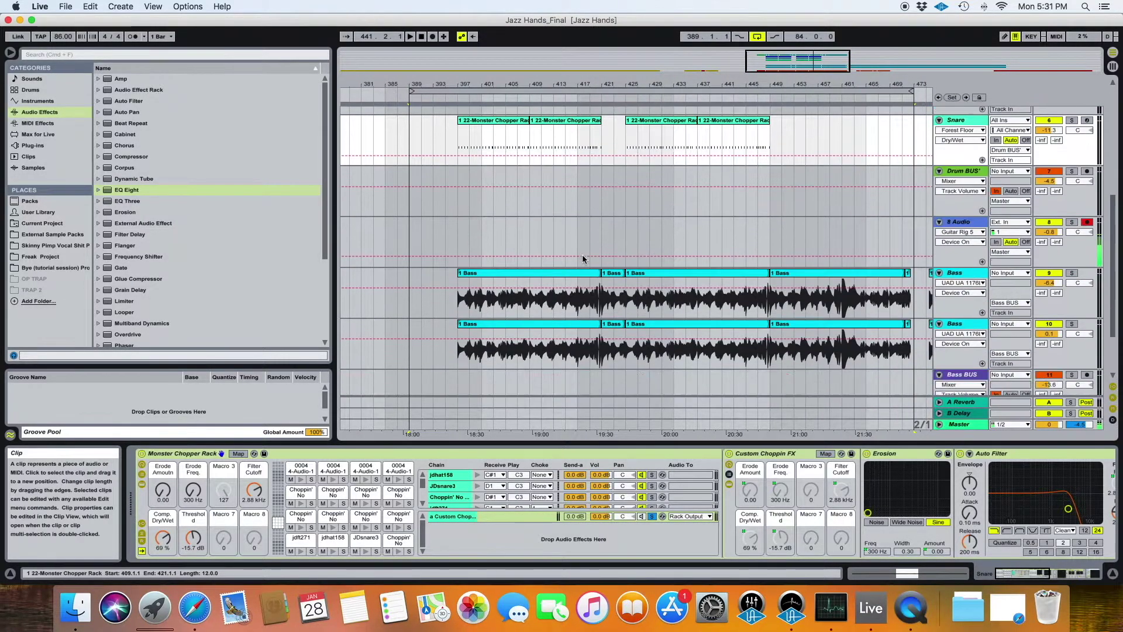
scroll(556, 234, "up", 8)
scroll(516, 212, "down", 2)
scroll(516, 212, "right", 1)
scroll(516, 211, "down", 1)
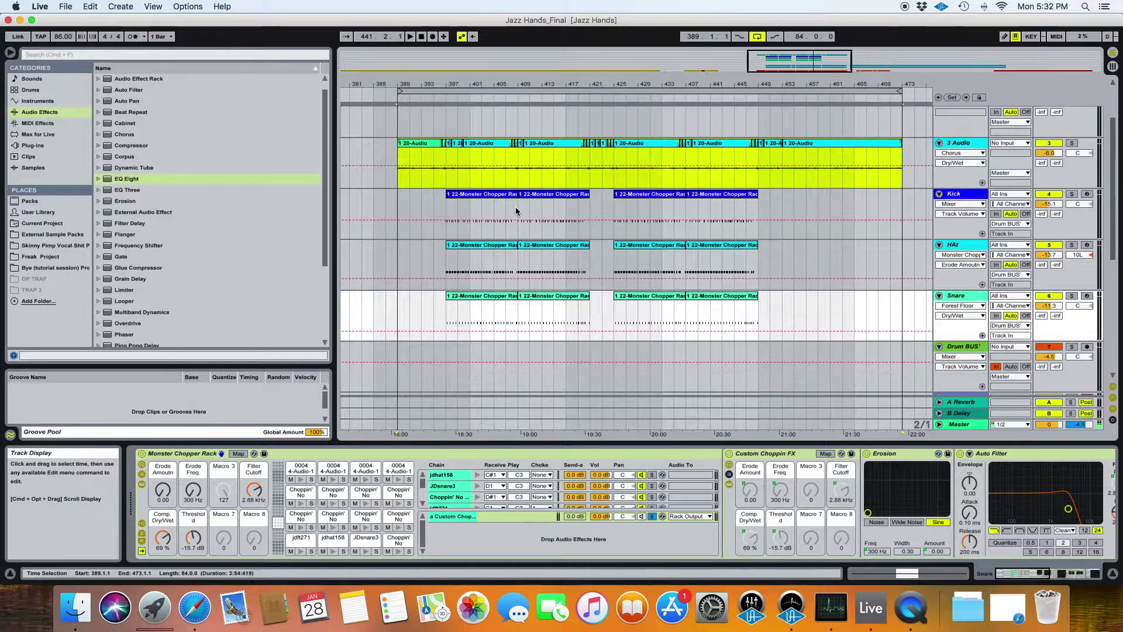
scroll(462, 206, "down", 10)
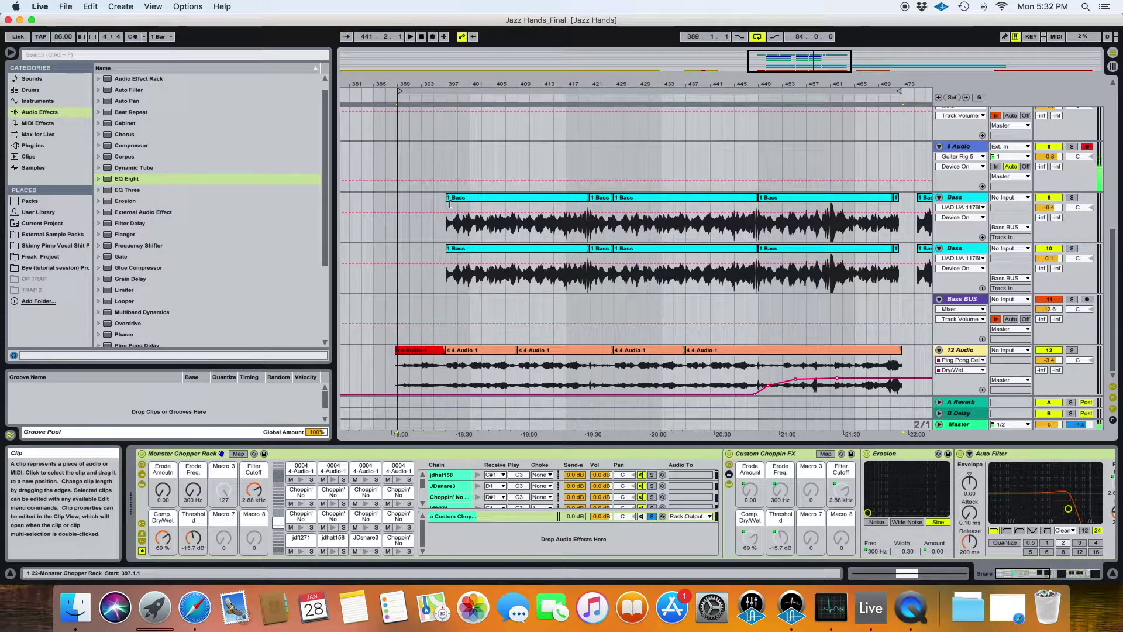
scroll(560, 244, "up", 12)
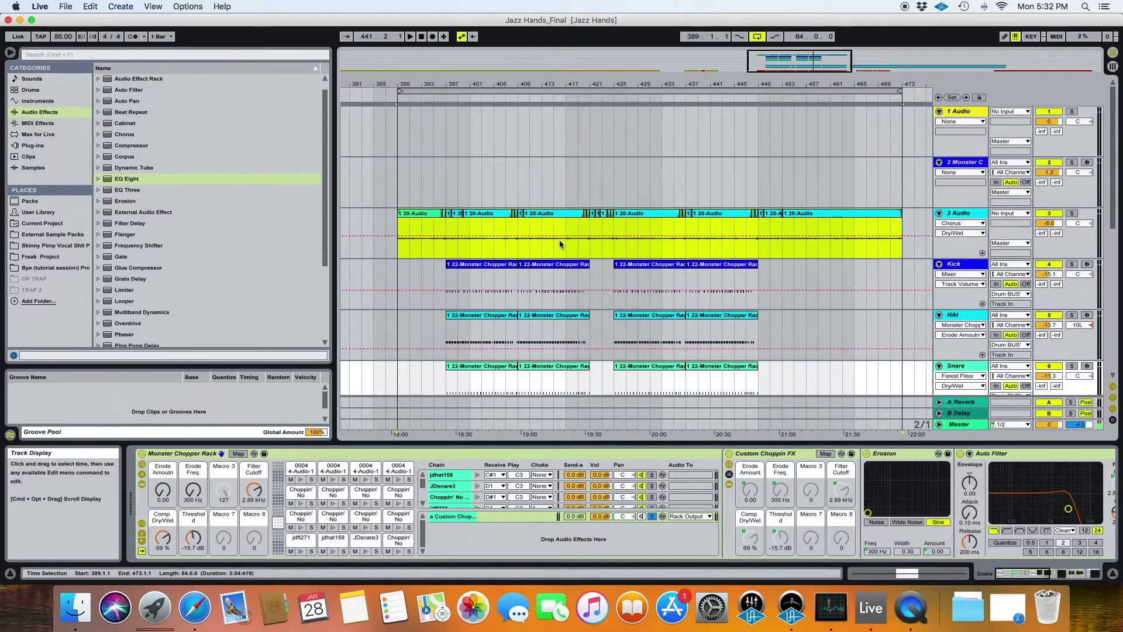
scroll(557, 244, "down", 7)
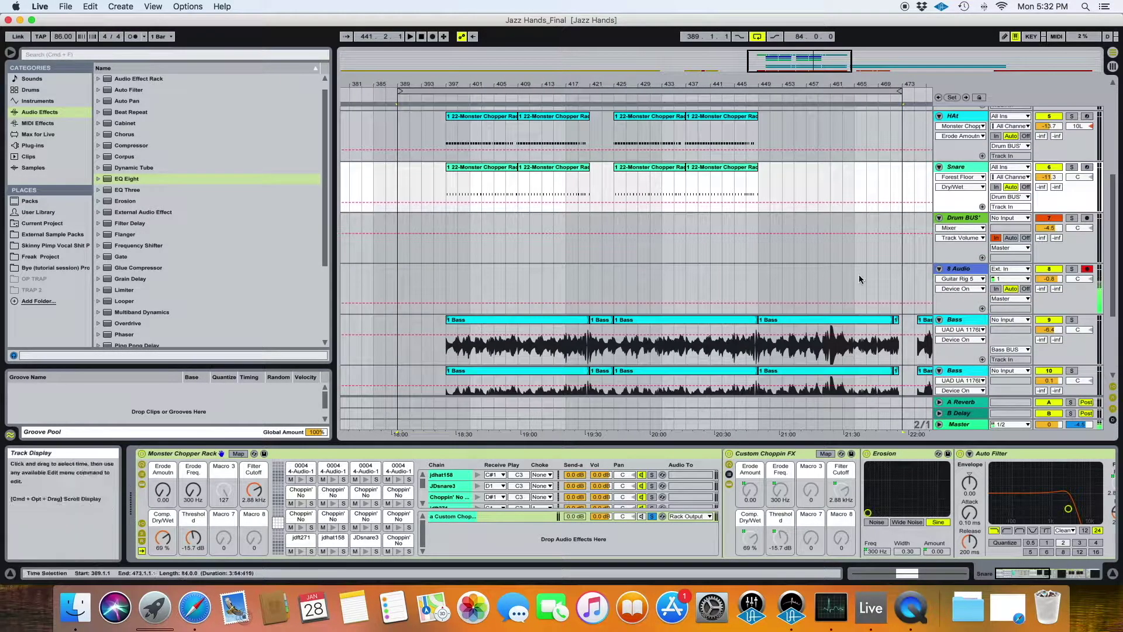
- Select the empty 8 Audio track to show its Guitar Rig 5 device
left_click(550, 284)
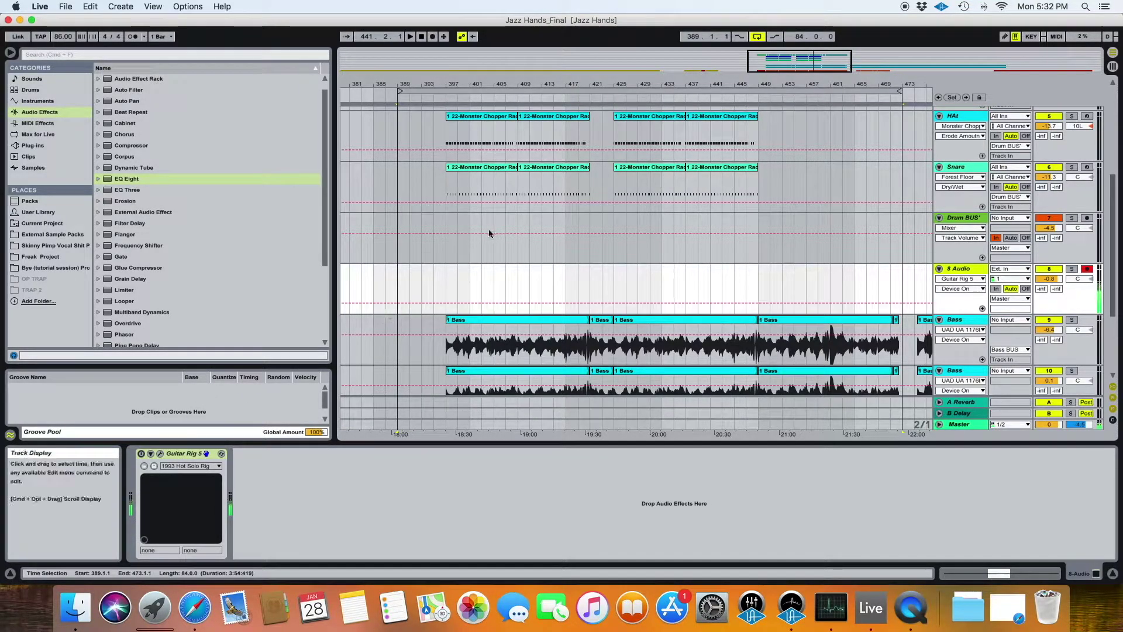
scroll(501, 243, "down", 5)
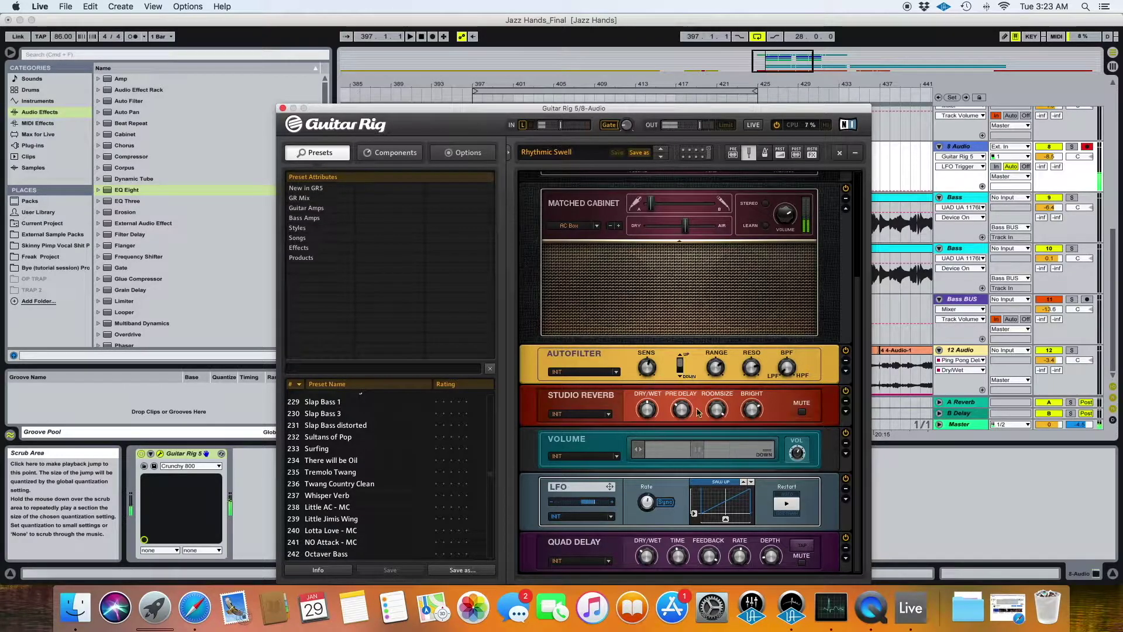
- Adjust the Studio Reverb's brightness and the Autofilter's range and resonance in the Rhythmic Swell preset
left_click(754, 412)
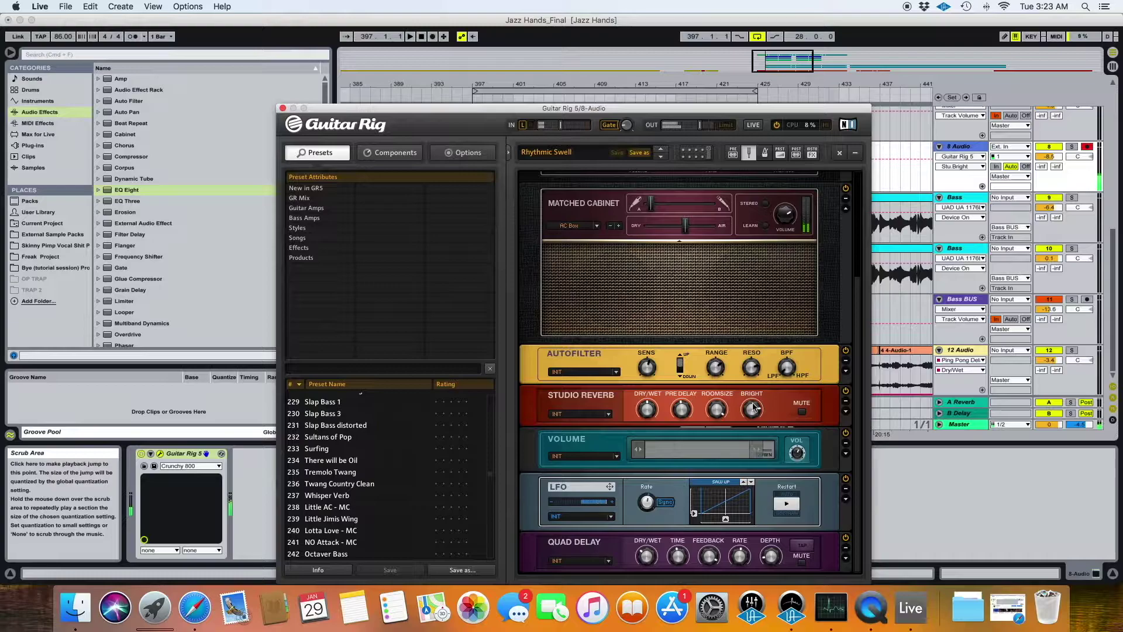
left_click(717, 370)
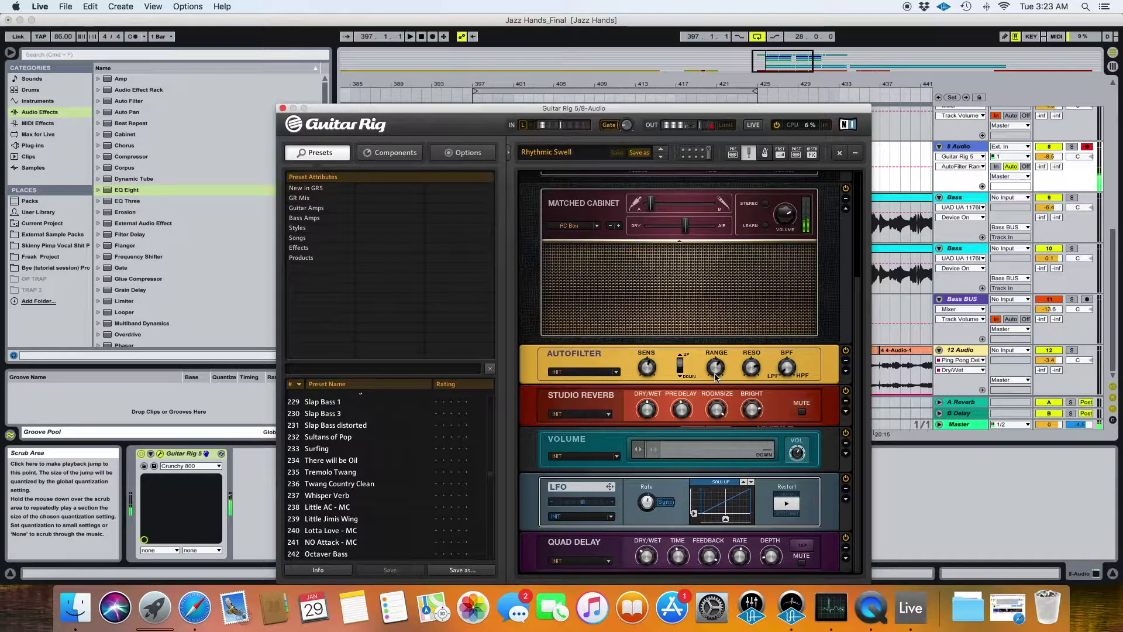
left_click_drag(759, 361, 751, 381)
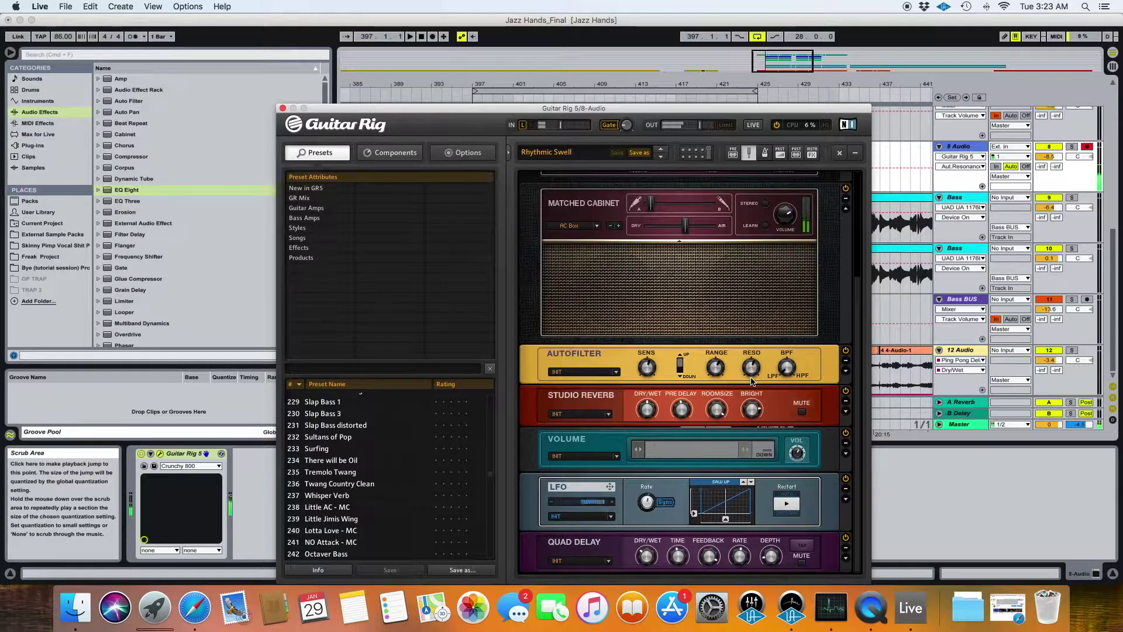
- Select the Matched Cabinet module and adjust the Brilliant volume of the AC Box amp
scroll(752, 380, "up", 2)
scroll(752, 380, "down", 2)
scroll(752, 378, "up", 2)
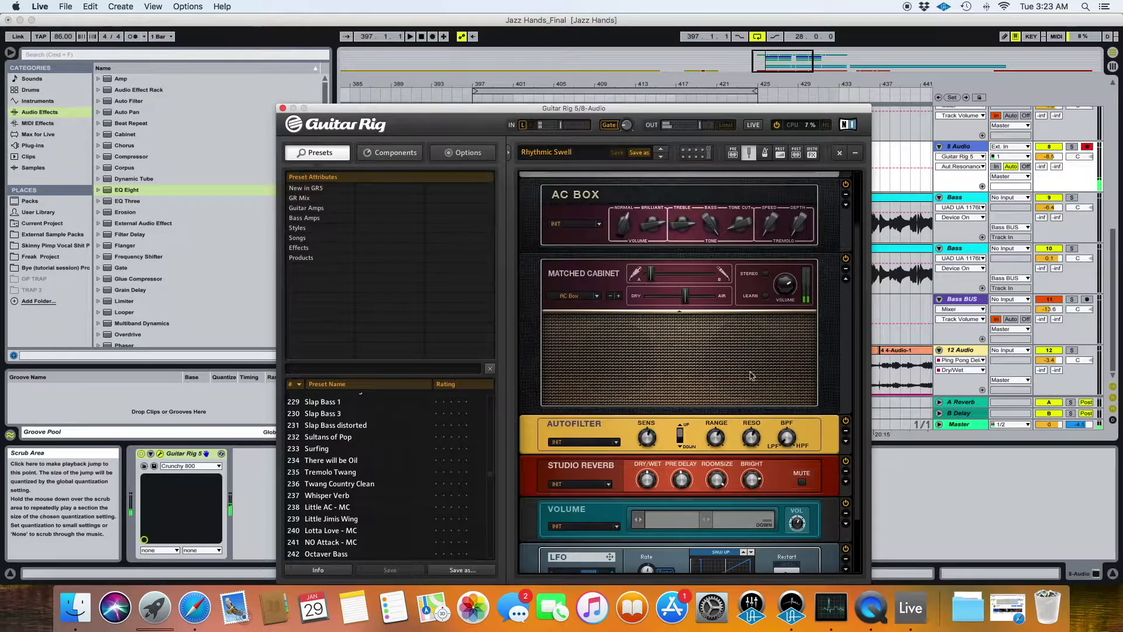
left_click(752, 376)
mouse_move(749, 434)
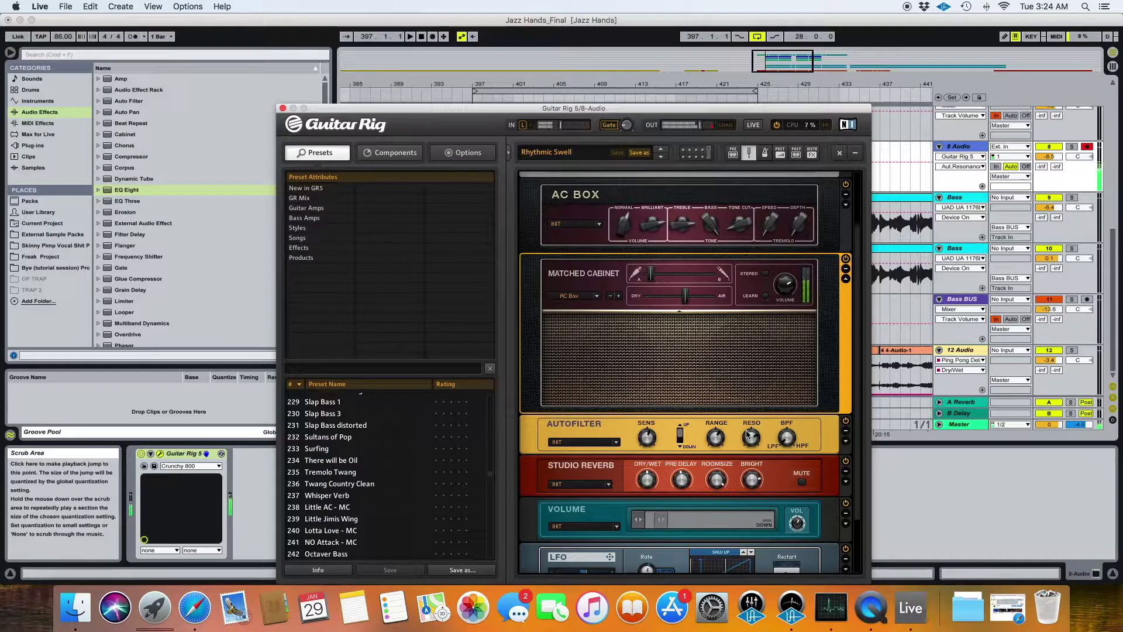
scroll(748, 433, "up", 3)
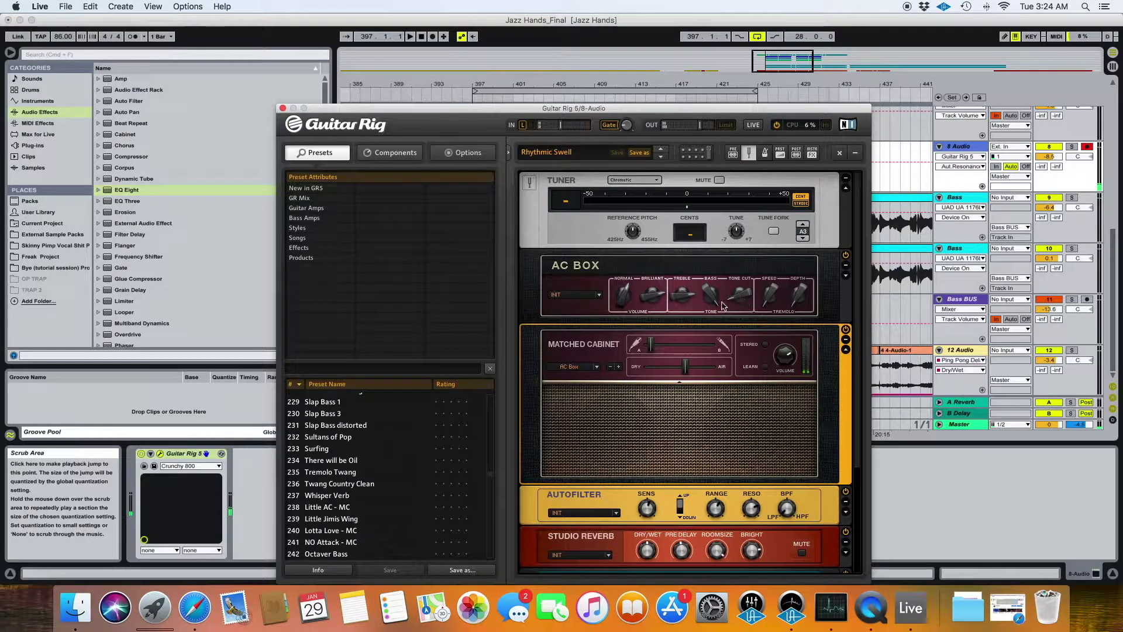
left_click(645, 296)
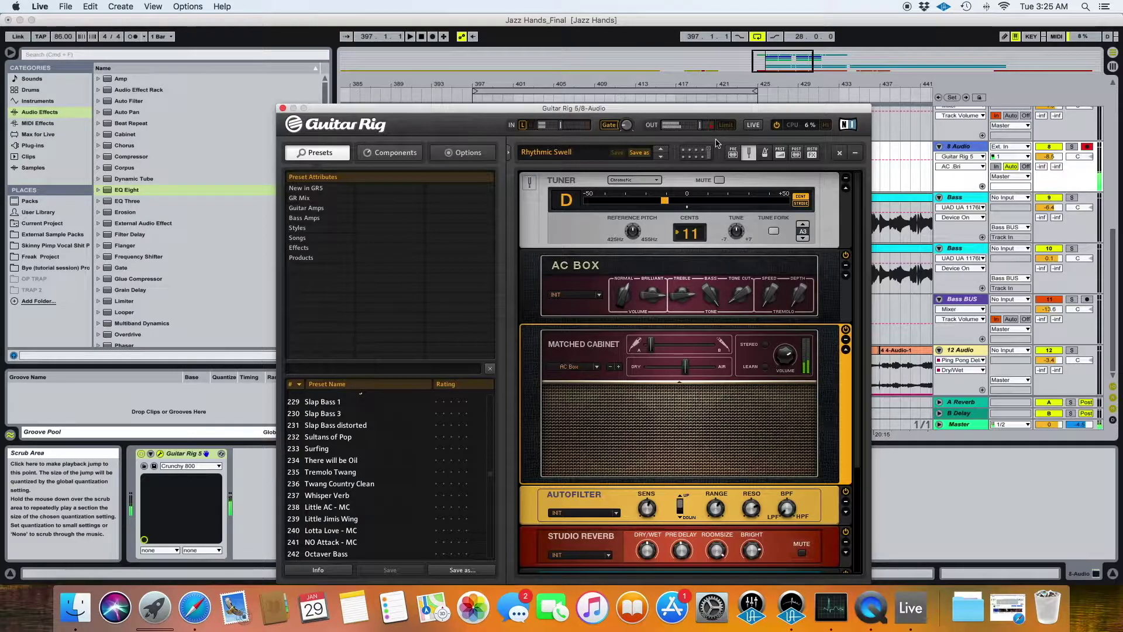
- Lower Guitar Rig's output level with its limiter turned on, and raise the 8 Audio track's volume to -4.6 dB
left_click_drag(704, 128, 692, 129)
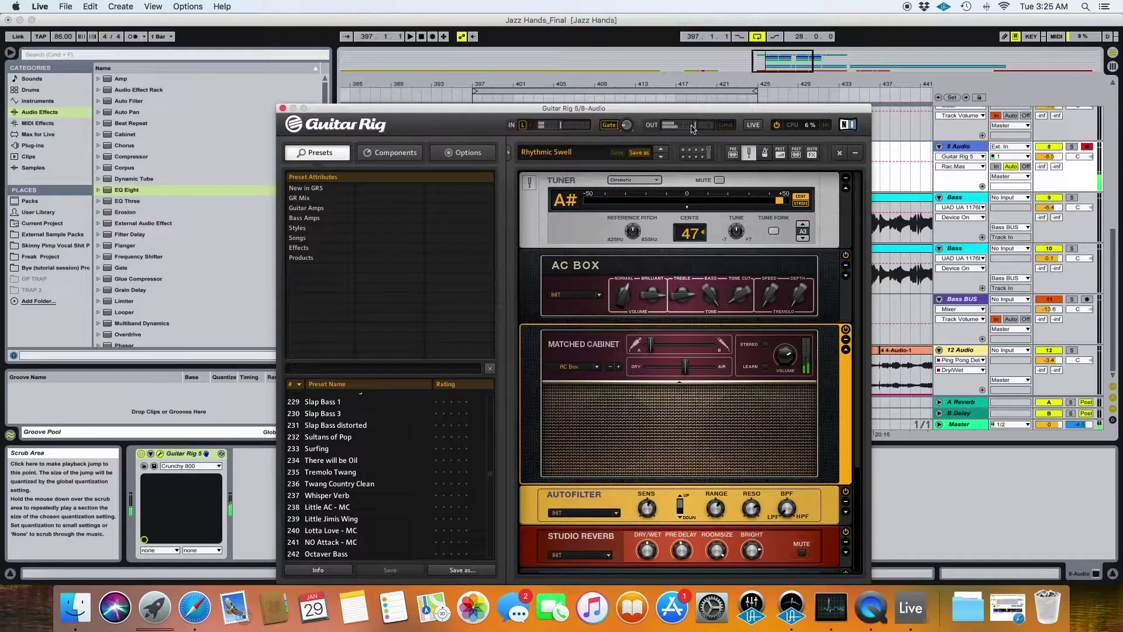
left_click_drag(695, 128, 698, 128)
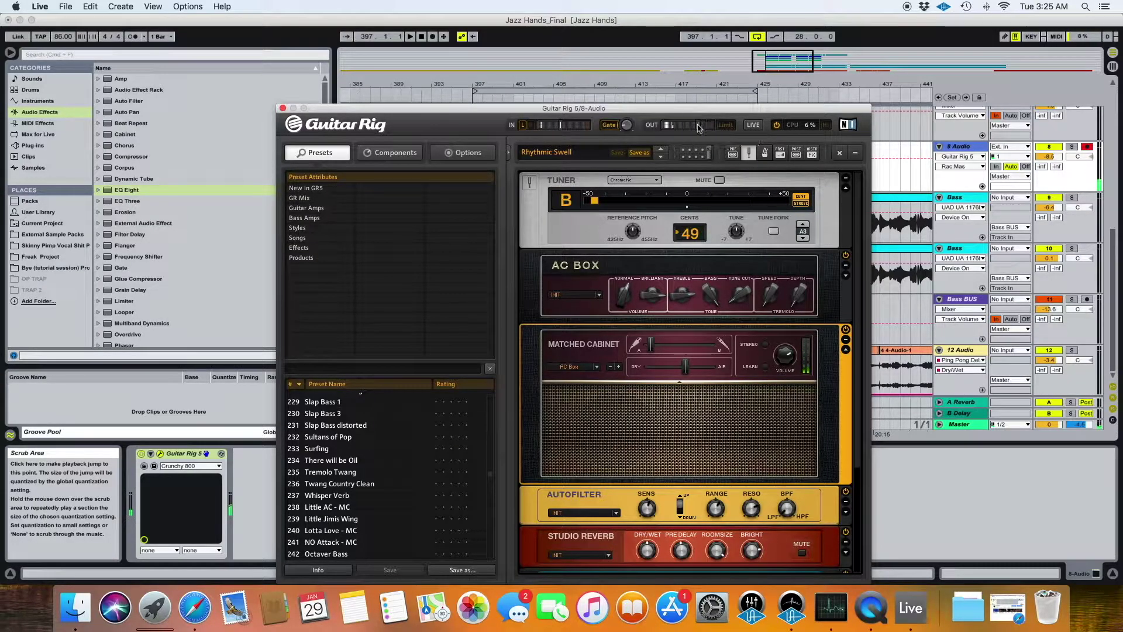
left_click(731, 128)
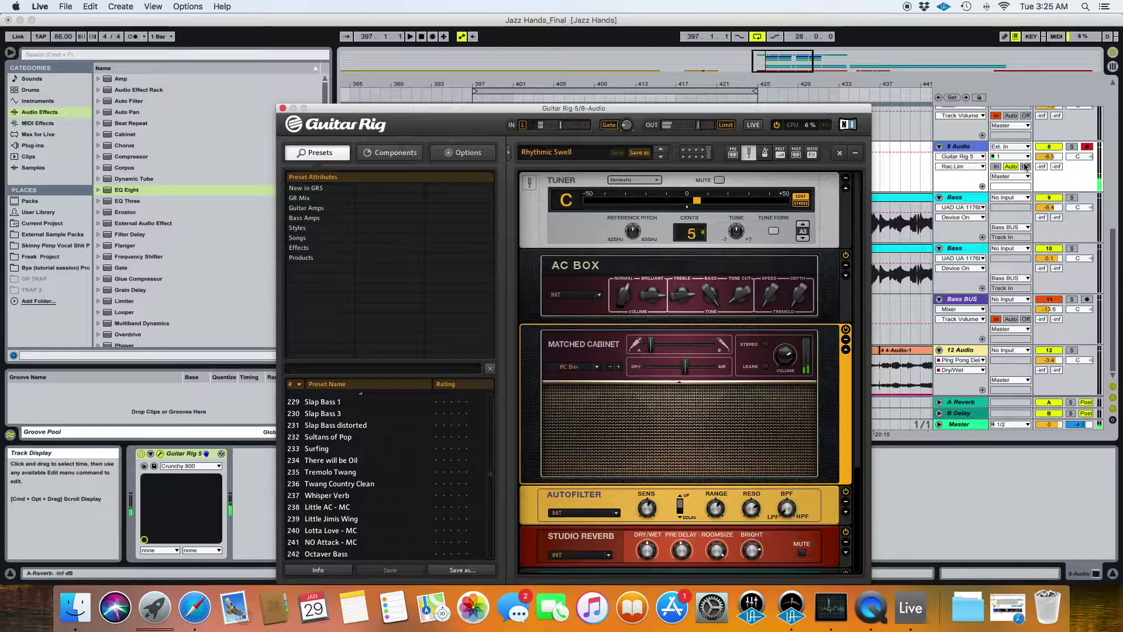
left_click_drag(1040, 157, 1040, 151)
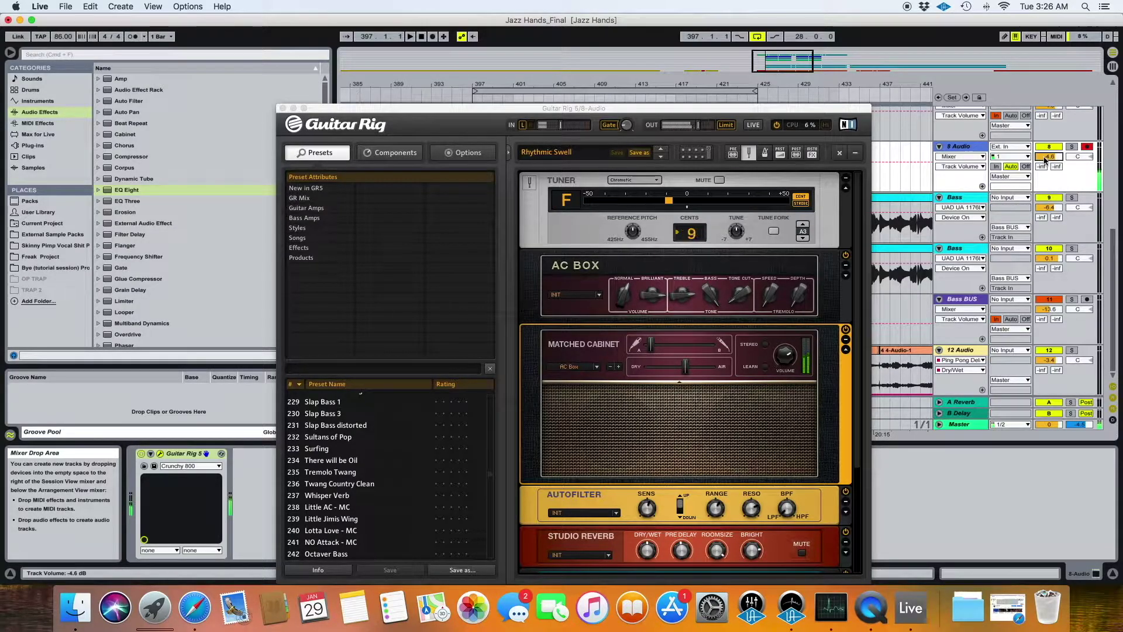
- Expand the LFO module's modulation assignments and the Volume module's minimum and half volume settings
scroll(761, 409, "down", 5)
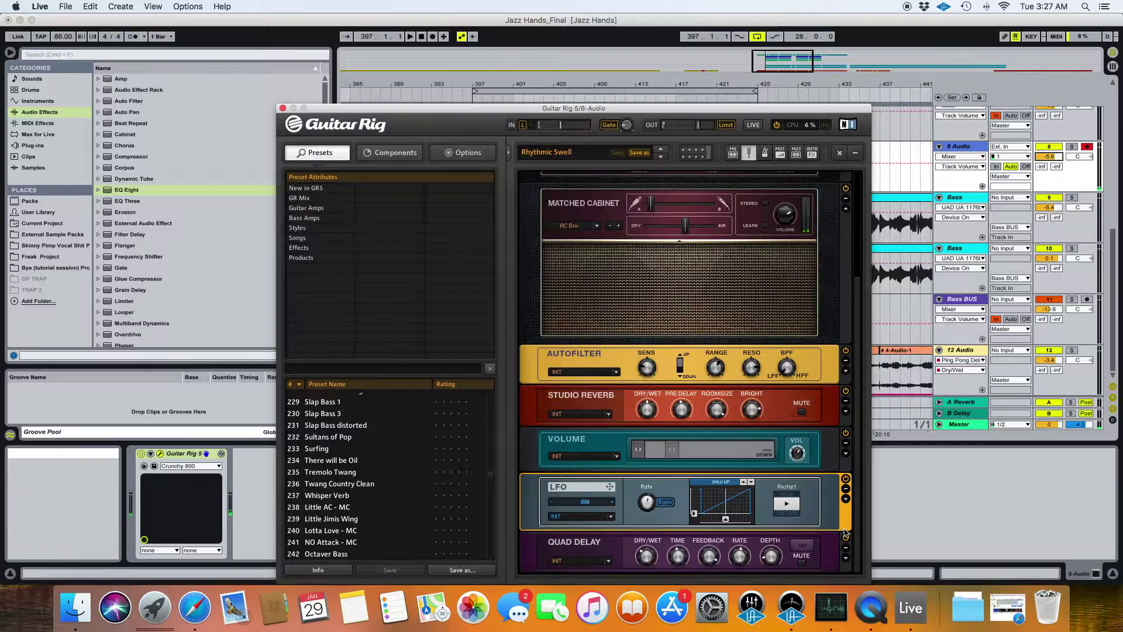
left_click(847, 502)
scroll(847, 503, "down", 1)
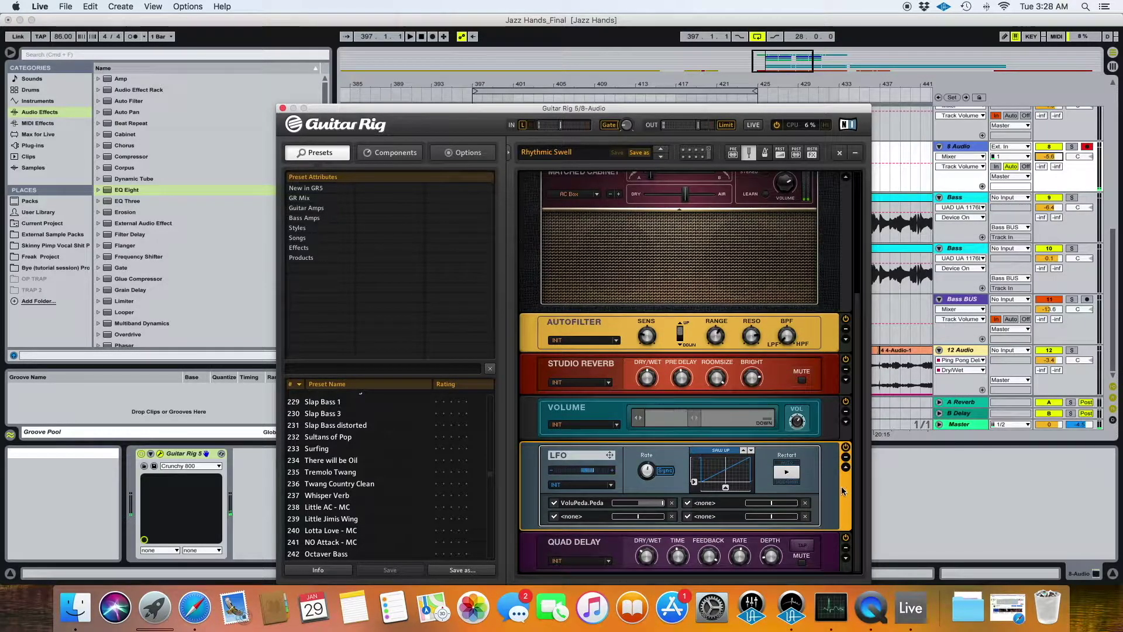
left_click(846, 423)
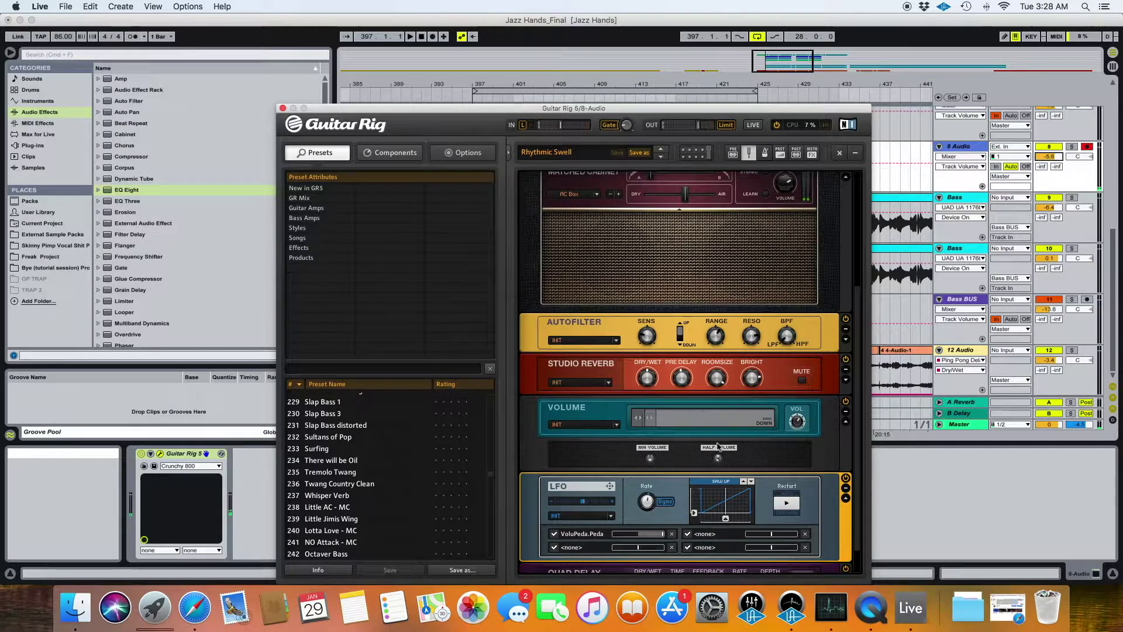
- Adjust the Volume module's minimum volume and its overall volume
scroll(673, 427, "down", 1)
left_click_drag(650, 425, 641, 443)
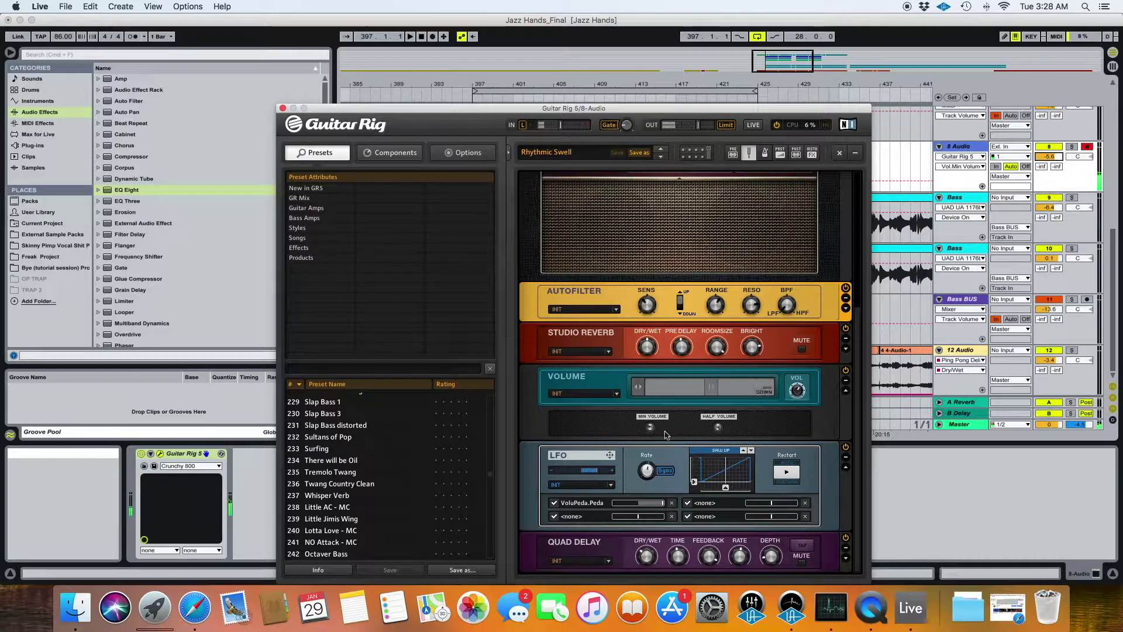
mouse_move(650, 428)
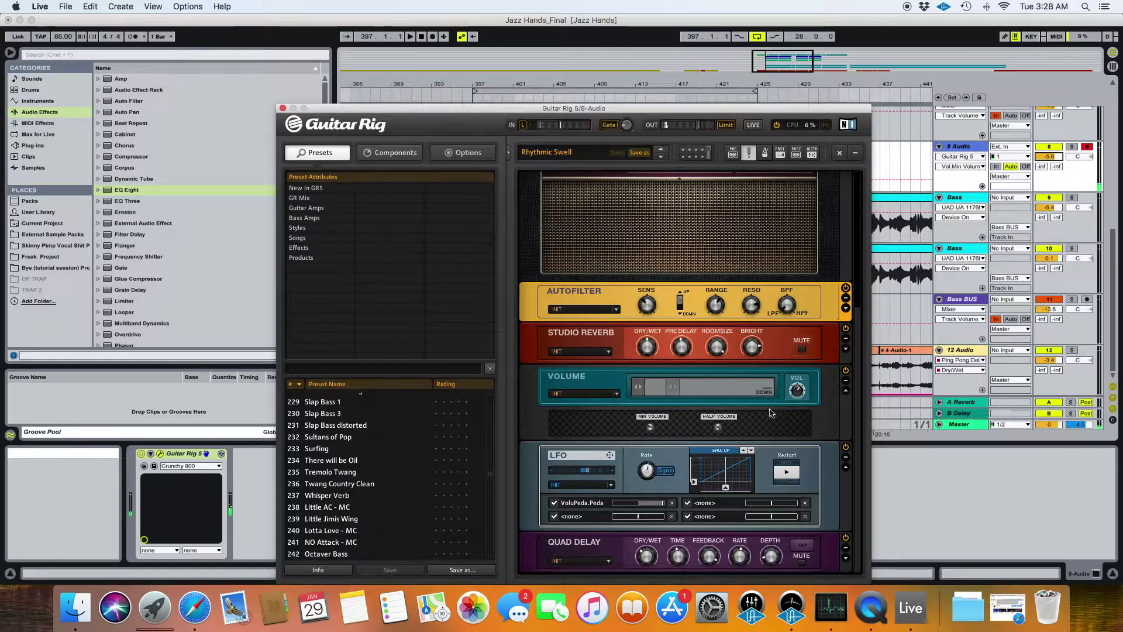
left_click(797, 390)
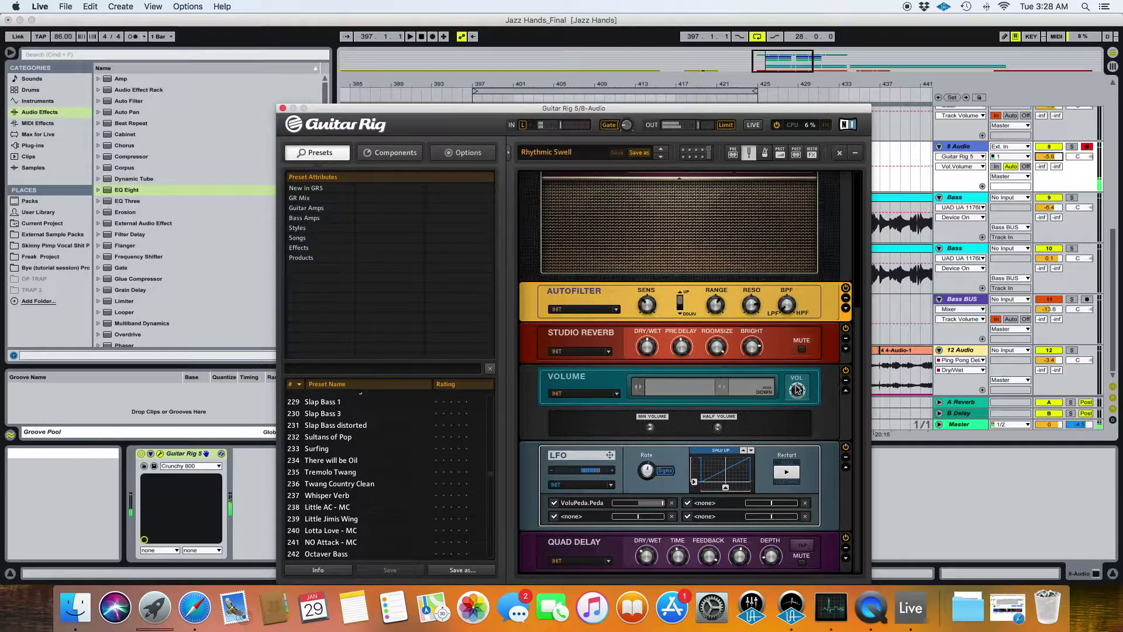
- Return to the arrangement and move the Guitar Rig window lower to uncover the 8 Audio track
left_click(903, 128)
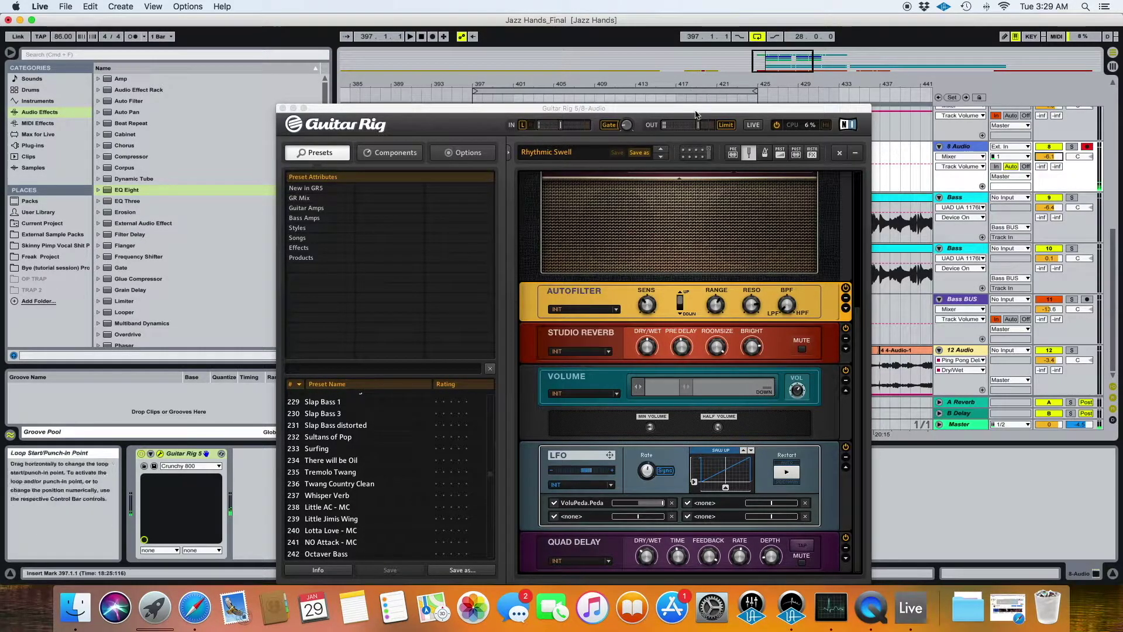
left_click_drag(692, 108, 743, 251)
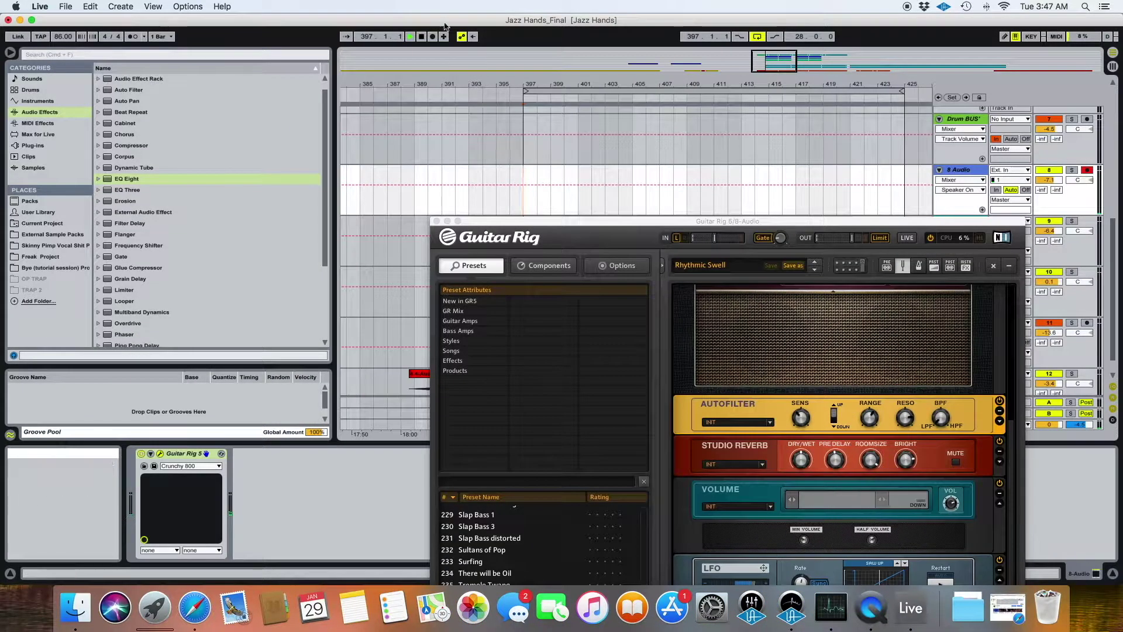
- Record a guitar take on the 8 Audio track across bars 397 to 425 and keep it as one continuous clip
left_click(433, 36)
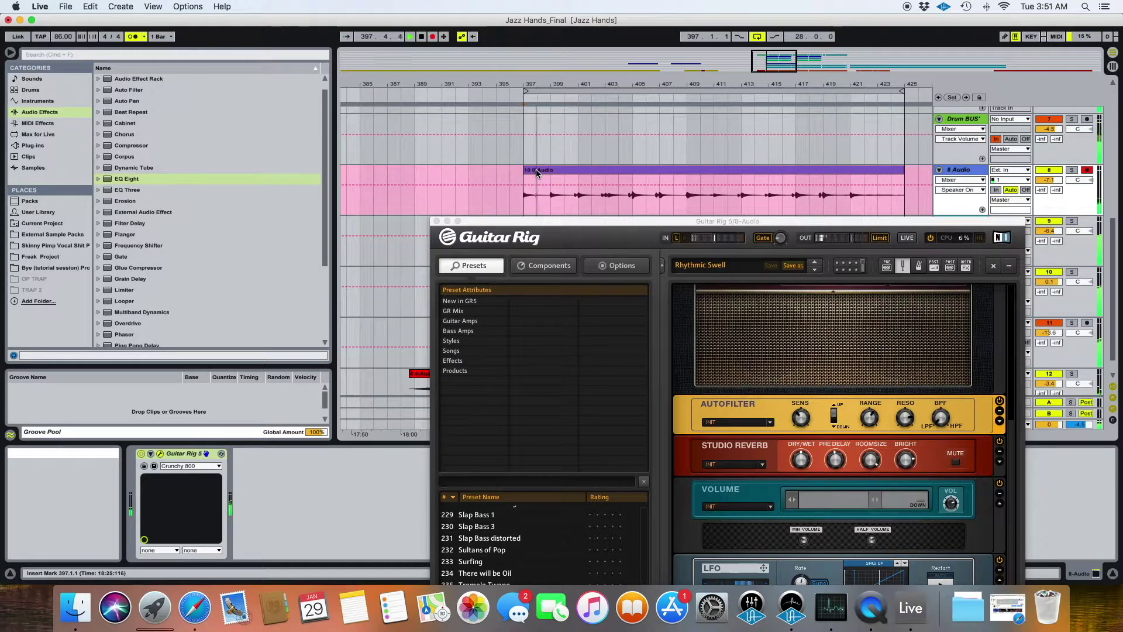
left_click(537, 172)
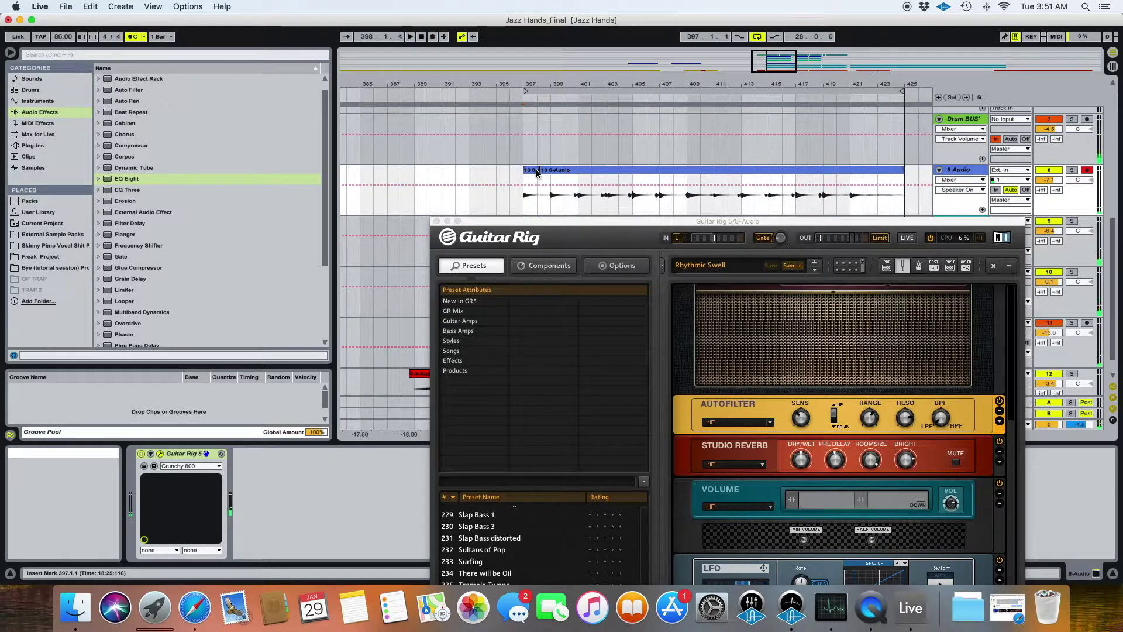
left_click(561, 172)
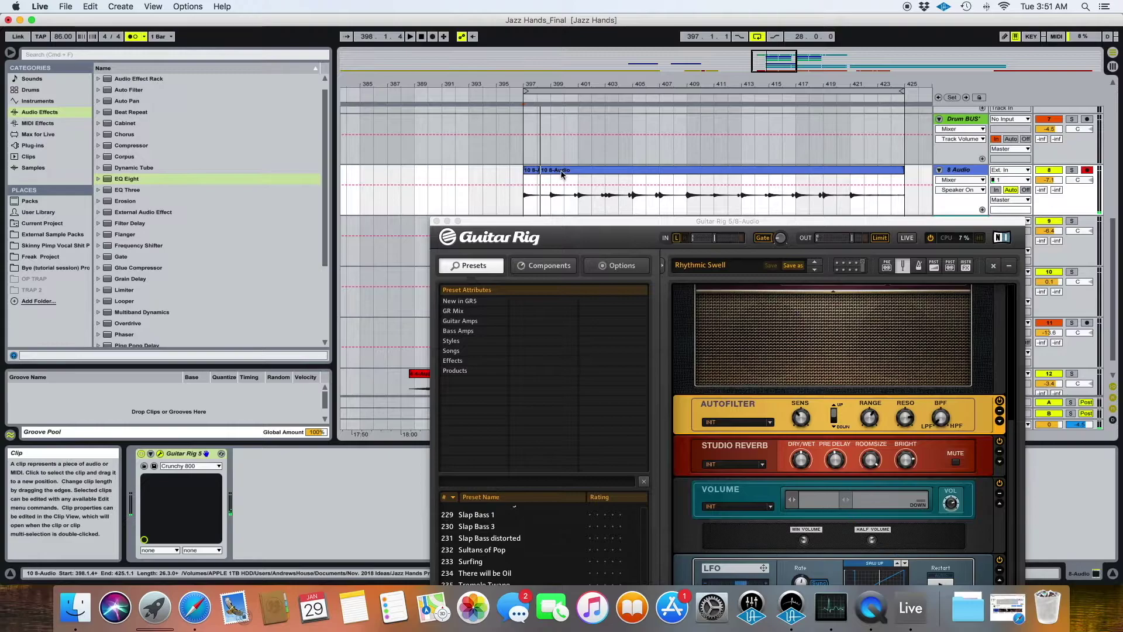
left_click(561, 174)
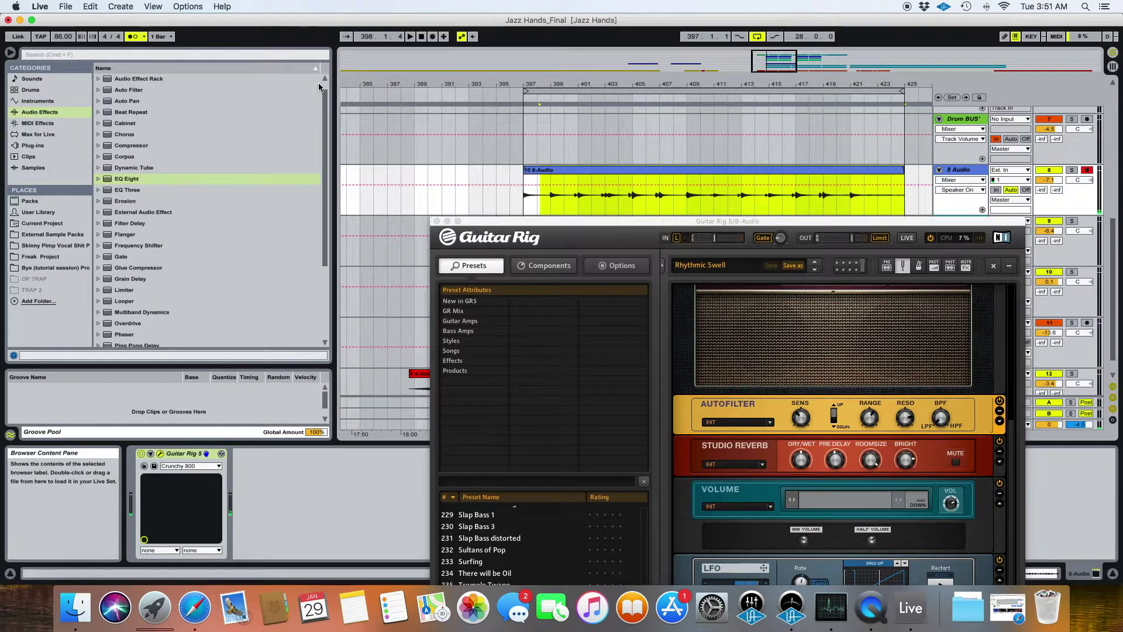
- Play back the recorded take and lower the 8 Audio track's volume to -9.8 dB
key("minus")
key("minus")
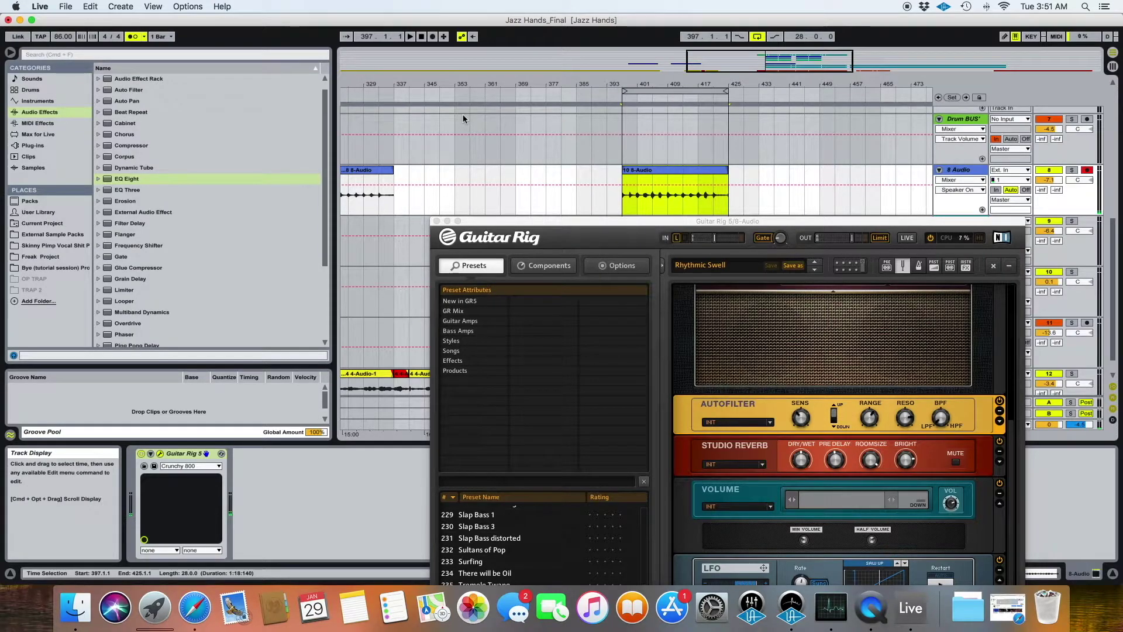
key("plus")
key("plus")
key("space")
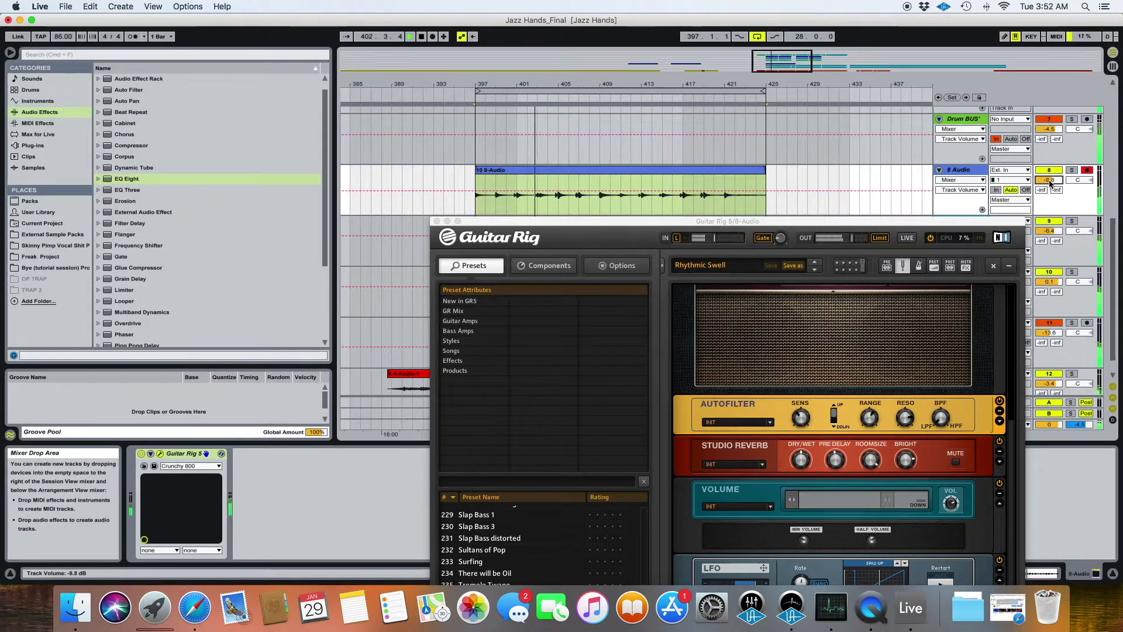
- Try splitting the 8 Audio clip near bar 409, and undo the split
scroll(900, 149, "down", 1)
left_click_drag(588, 170, 464, 169)
key("super+e")
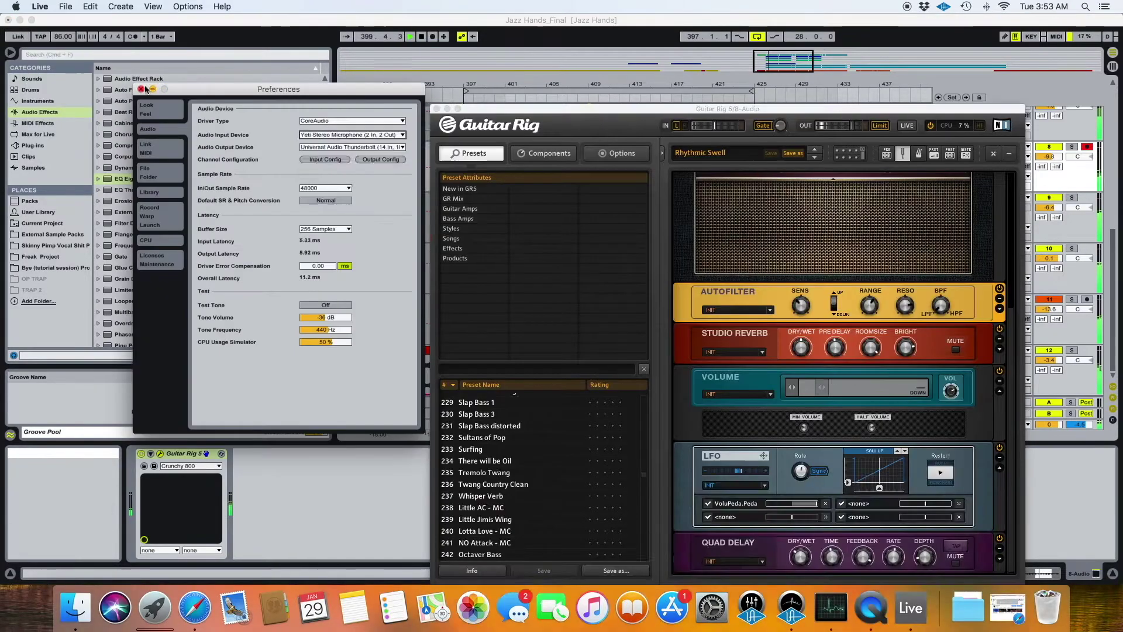
left_click(947, 257)
scroll(947, 258, "up", 1)
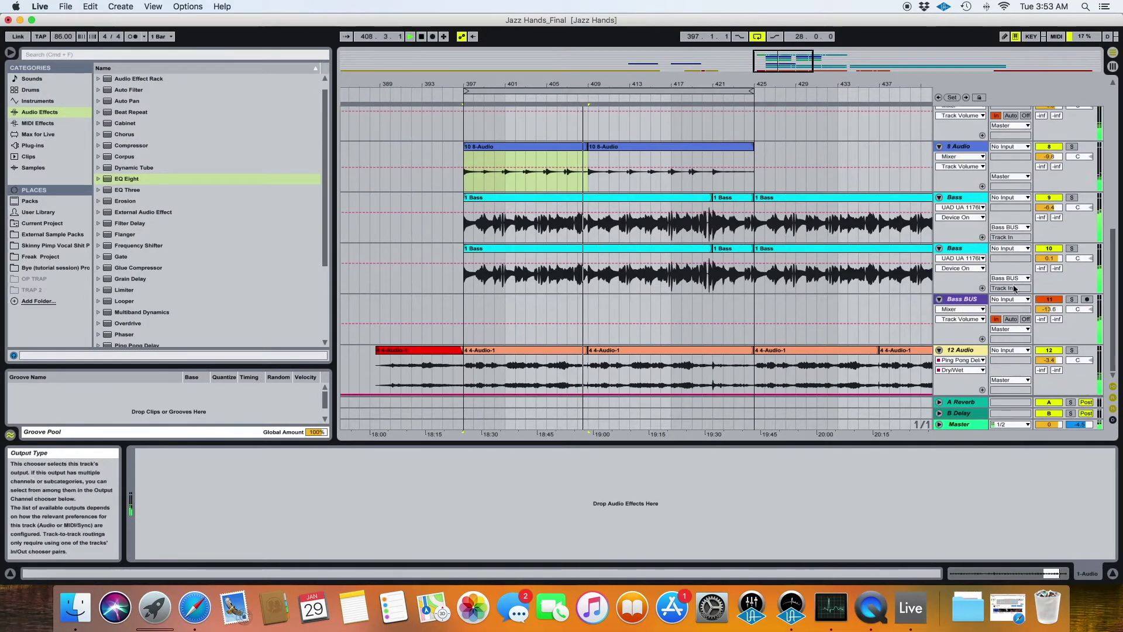
key("super+z")
key("super+z")
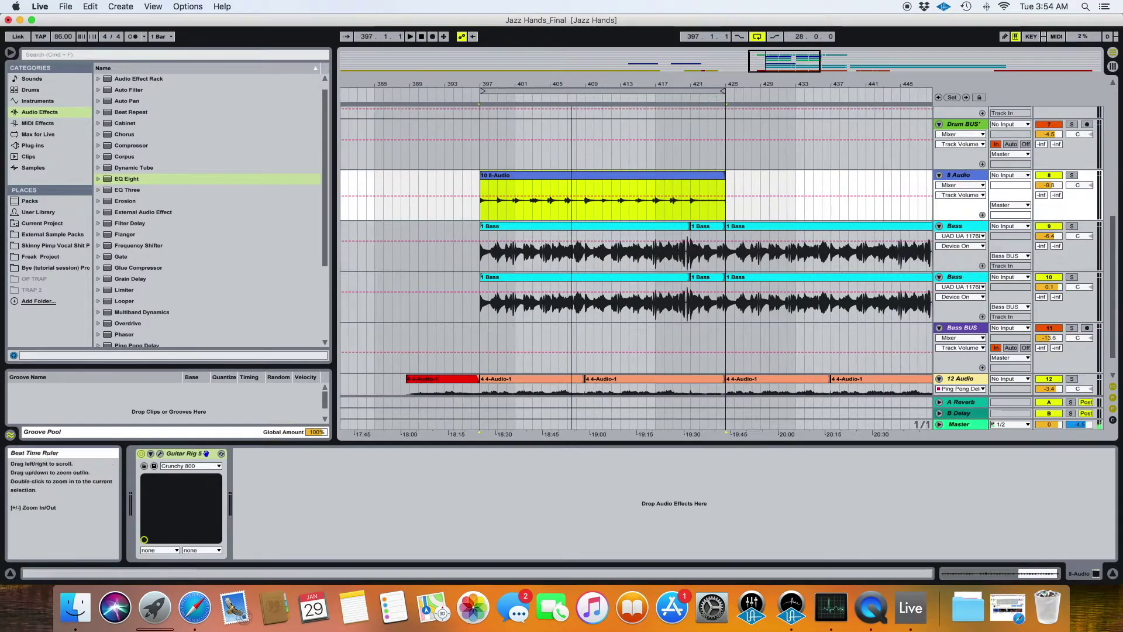
- Add EQ Eight to the 8 Audio track and roll off the lows and highs, setting the high cut to 2.01 kHz with Q 0.47
left_click_drag(470, 180, 496, 180)
double_click(127, 179)
key("space")
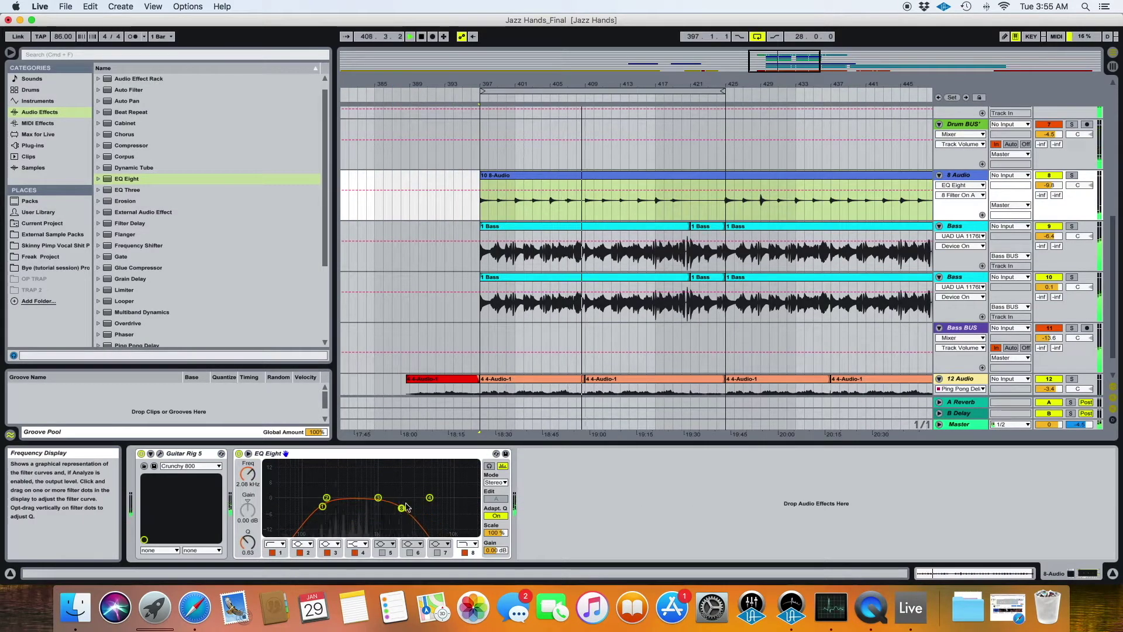
left_click(518, 175)
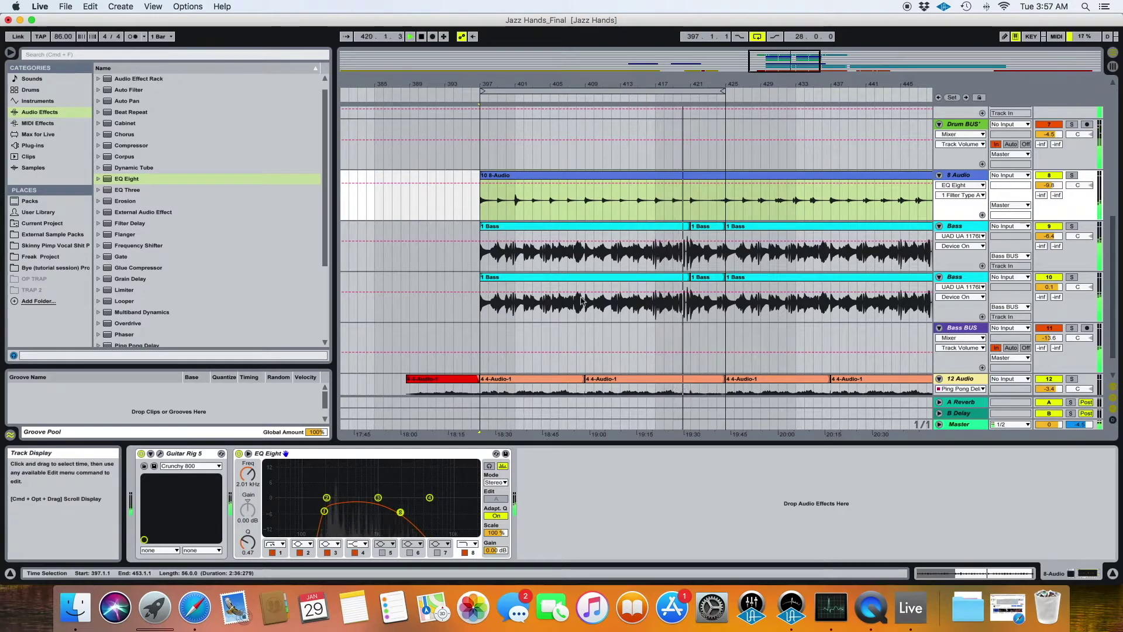
- Split the 8 Audio clip into five pieces, isolating short sections around bars 402 to 404 and 411 to 412
right_click(639, 175)
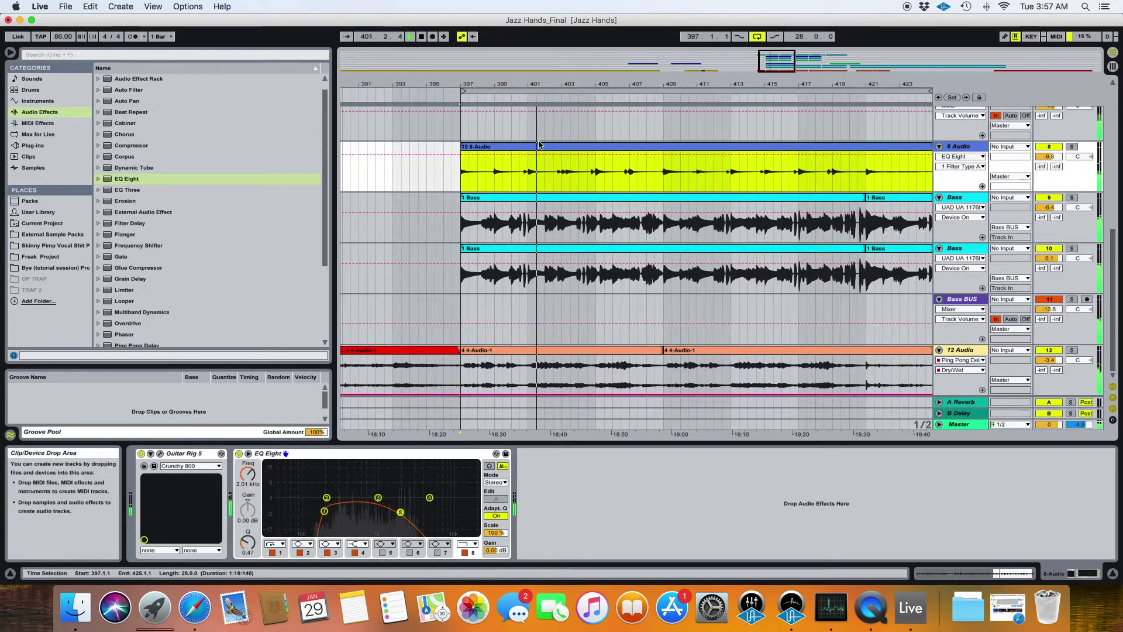
left_click(538, 170)
scroll(607, 181, "right", 2)
left_click_drag(700, 173, 675, 173)
left_click_drag(505, 171, 472, 171)
key("super+e")
left_click_drag(613, 171, 640, 171)
key("super+e")
left_click(606, 147)
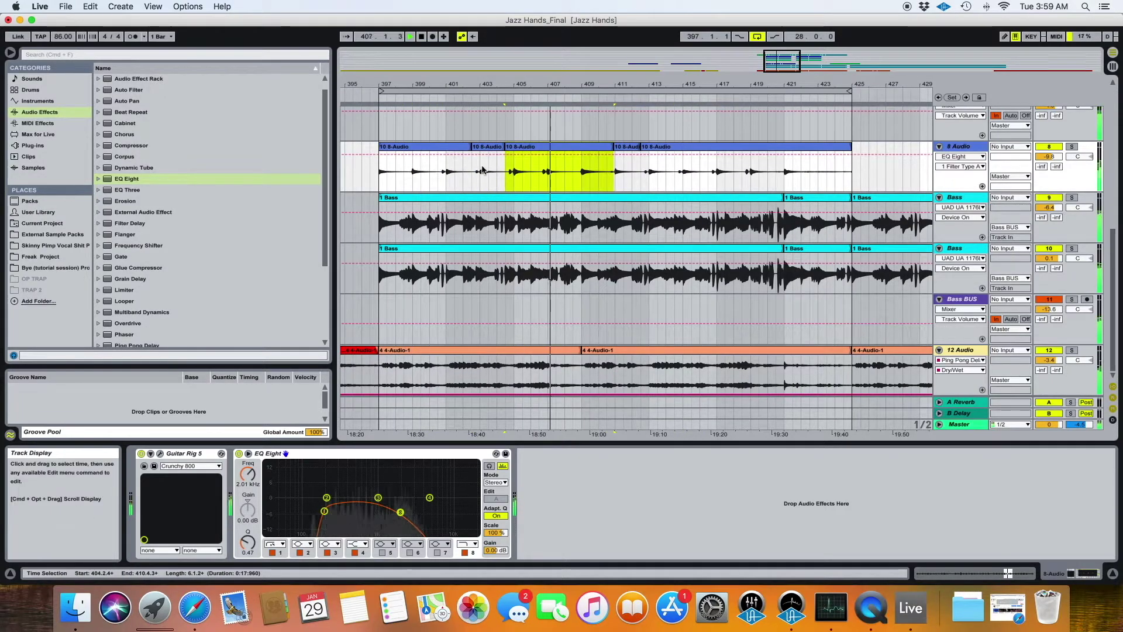
- Mute the 12 Audio track
scroll(607, 180, "left", 2)
left_click(1049, 350)
scroll(963, 233, "up", 5)
scroll(963, 233, "down", 5)
- Copy the half-bar section from 420.3.1 to 421.1.1 on both Bass tracks and paste it just before bar 409
left_click_drag(807, 226, 799, 274)
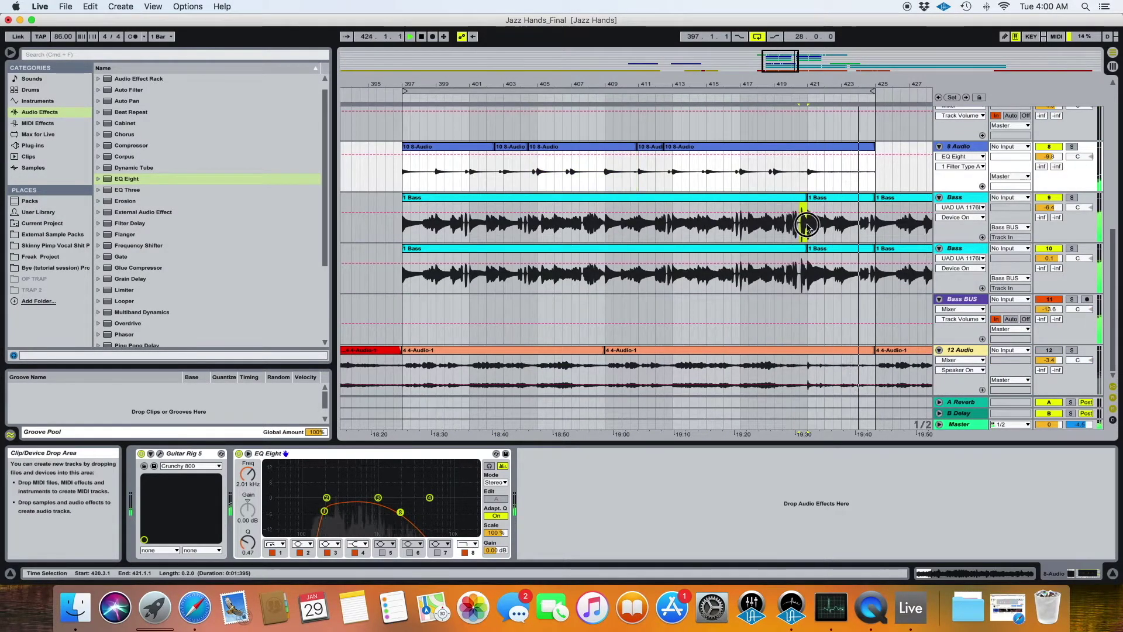
key("super+c")
left_click(596, 225)
key("super+v")
left_click_drag(603, 85, 602, 123)
left_click(581, 196)
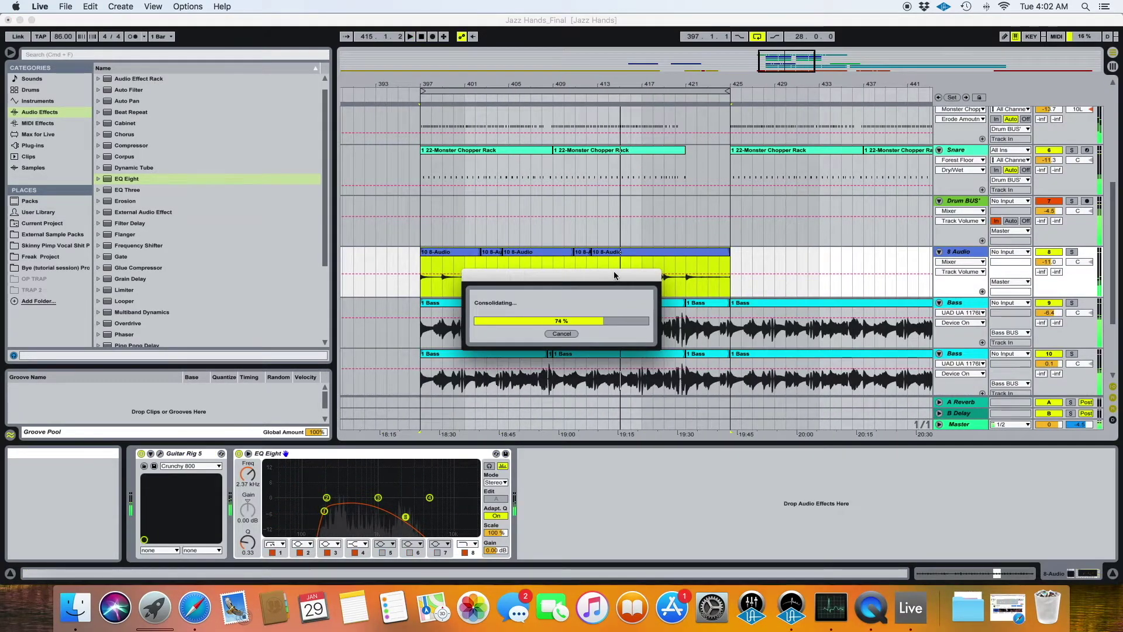
- Consolidate the 8 Audio pieces from bar 397 to 425 and place the second 8 Audio clip at bar 425
key("cmd+d")
left_click(519, 288)
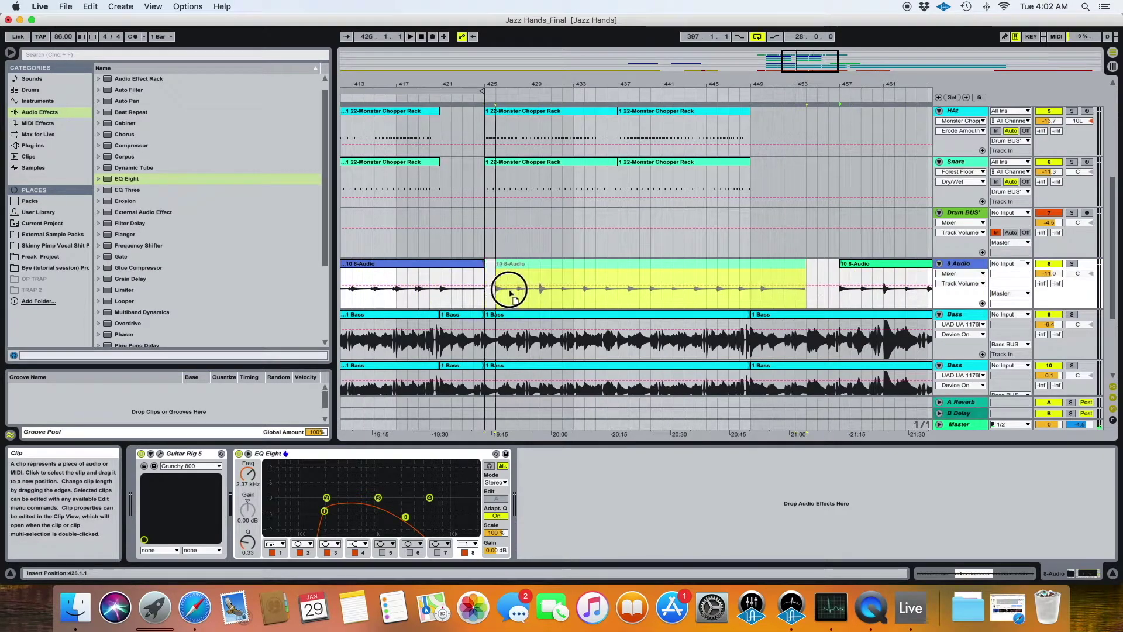
key("Left")
- Recolour both 8 Audio clips, the one at bar 397 and the one at bar 425, yellow
right_click(545, 268)
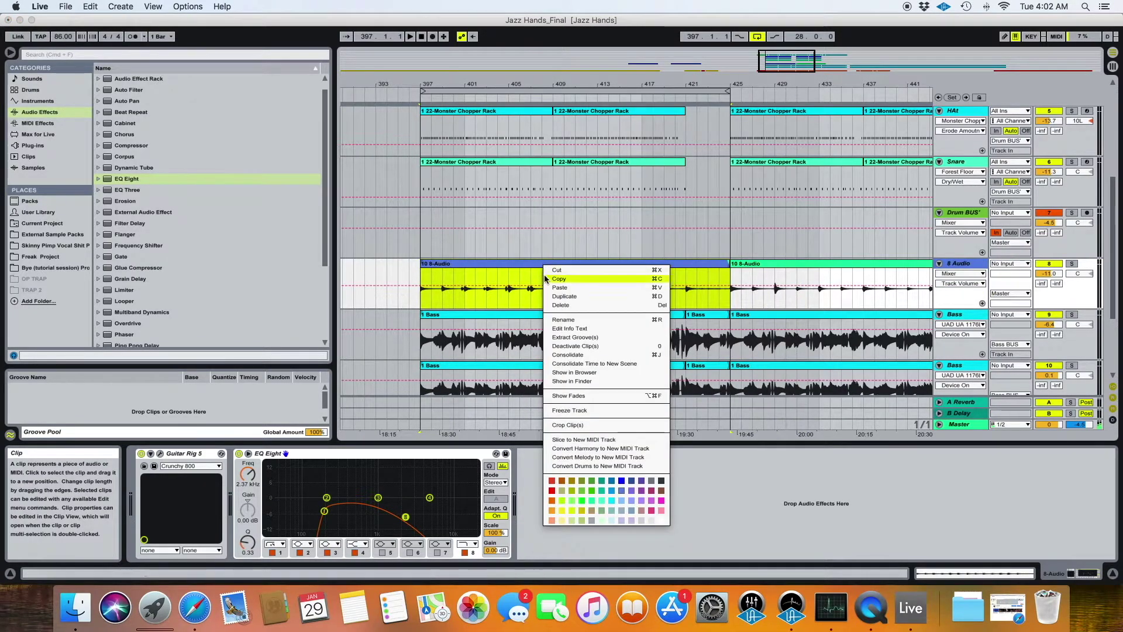
left_click(612, 502)
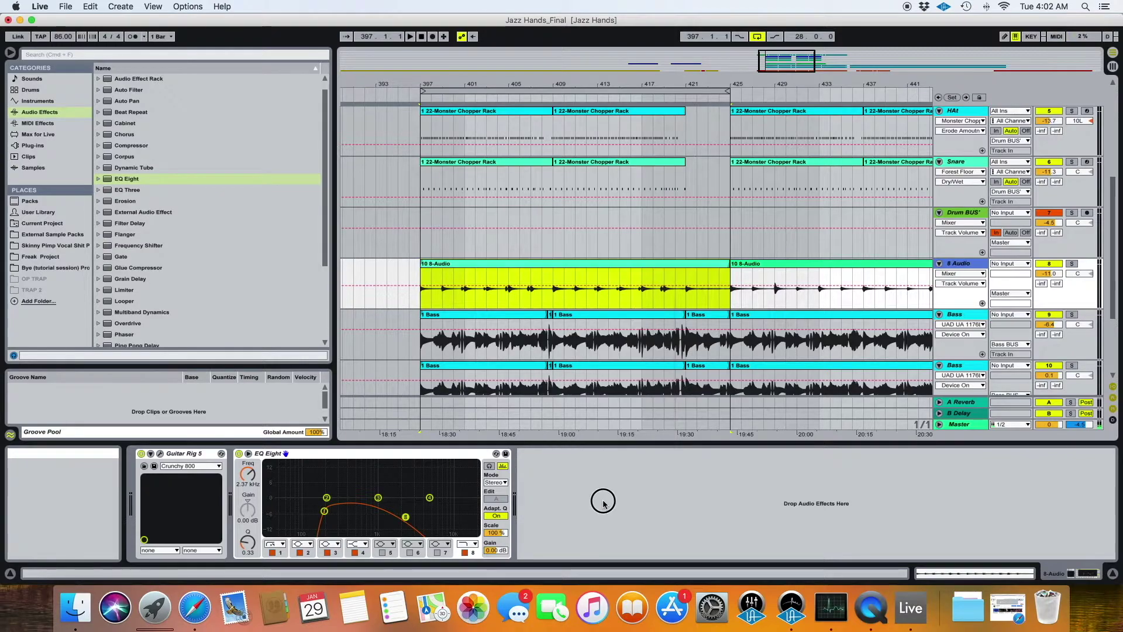
scroll(578, 280, "right", 3)
left_click(613, 277)
left_click(579, 279)
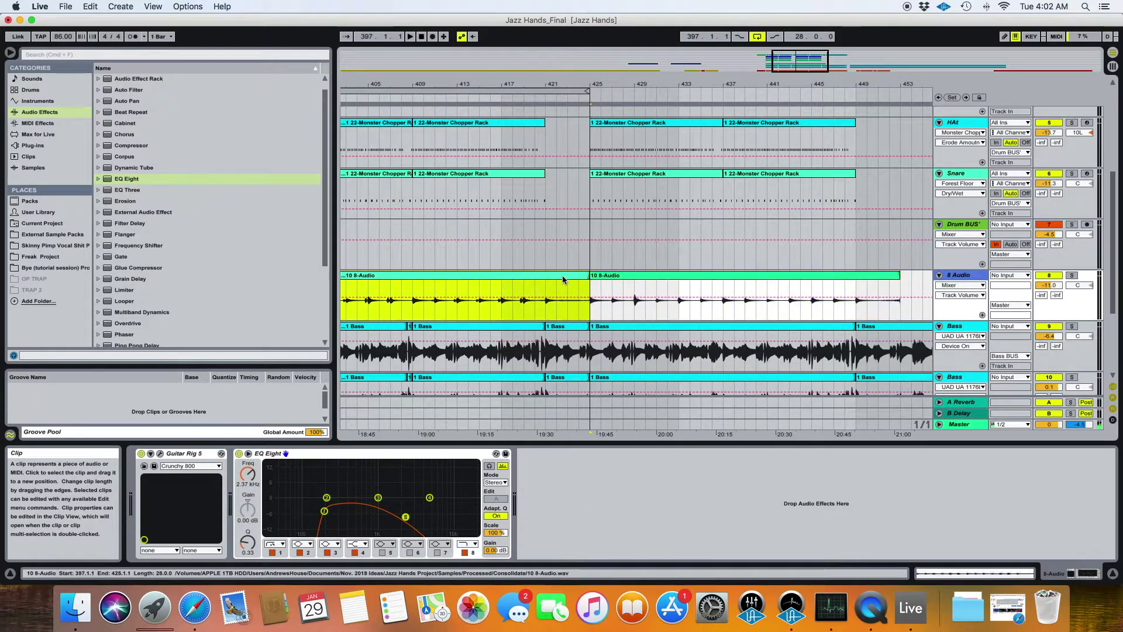
right_click(563, 279)
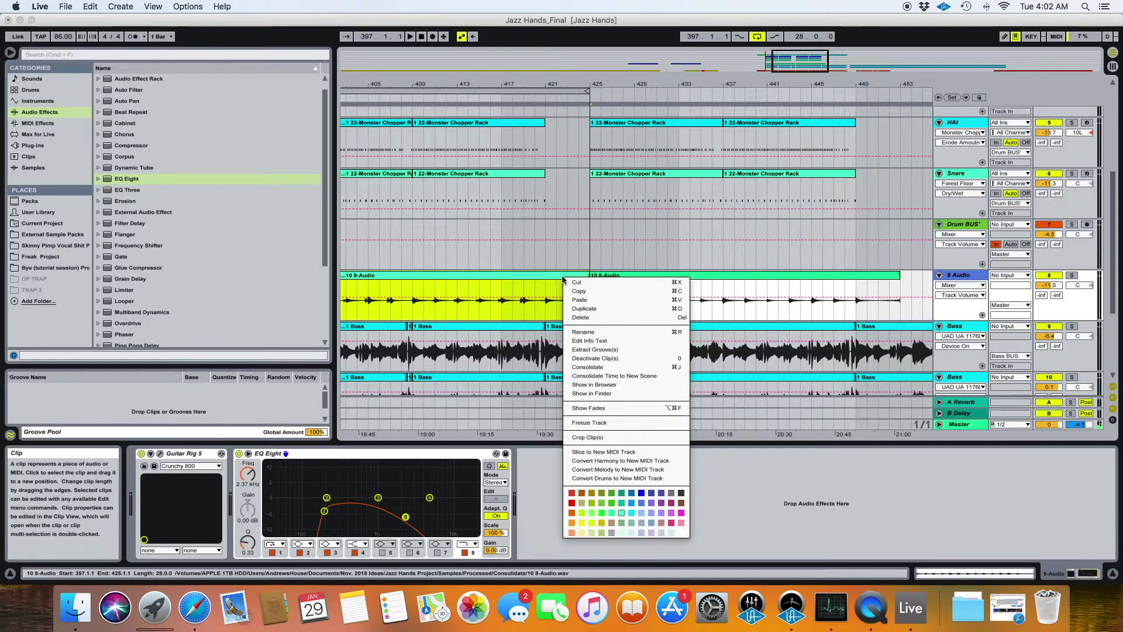
left_click(580, 513)
scroll(602, 292, "up", 1)
right_click(603, 292)
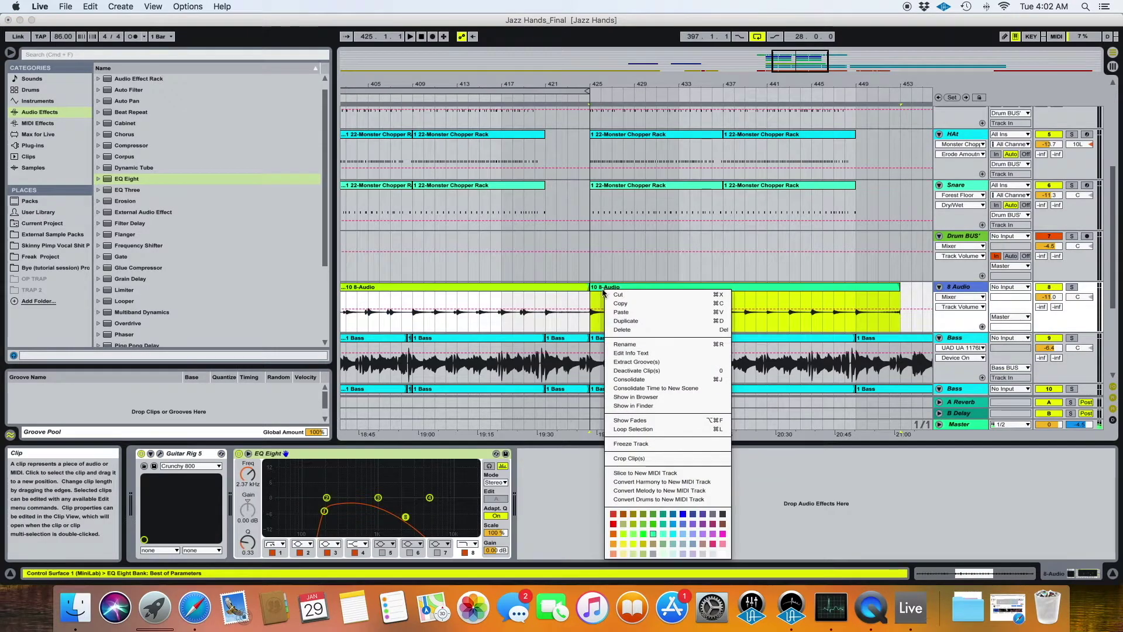
left_click(633, 543)
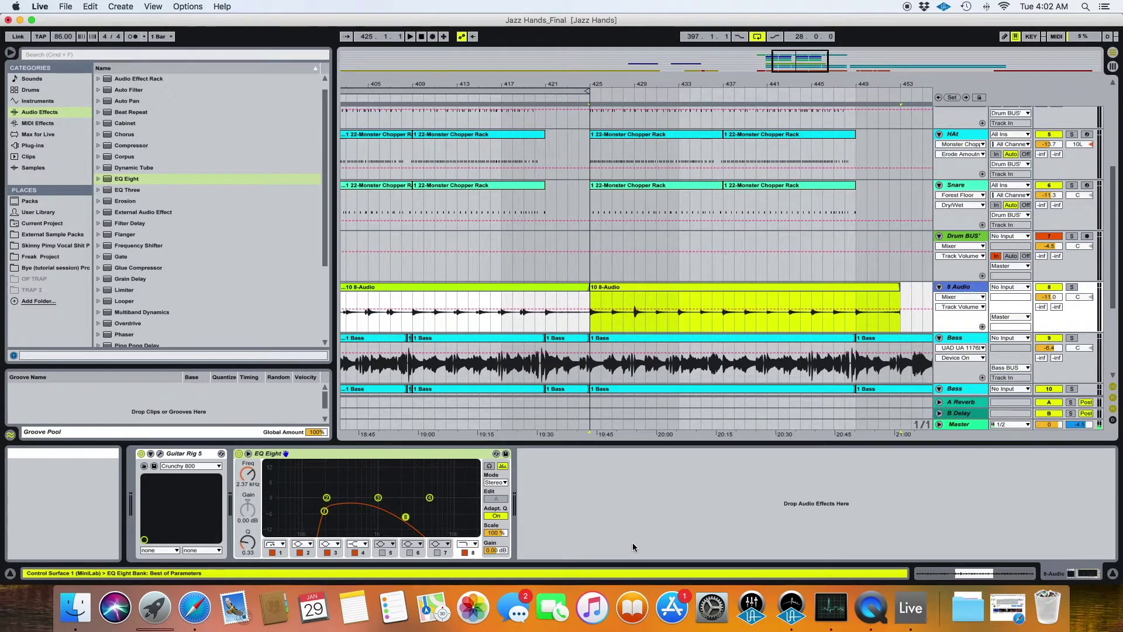
- Move the earlier blue 8 Audio clip from bar 309 to about bar 341, closer to the drum section
scroll(561, 359, "left", 10)
scroll(560, 360, "left", 2)
scroll(554, 359, "up", 1)
left_click(557, 312)
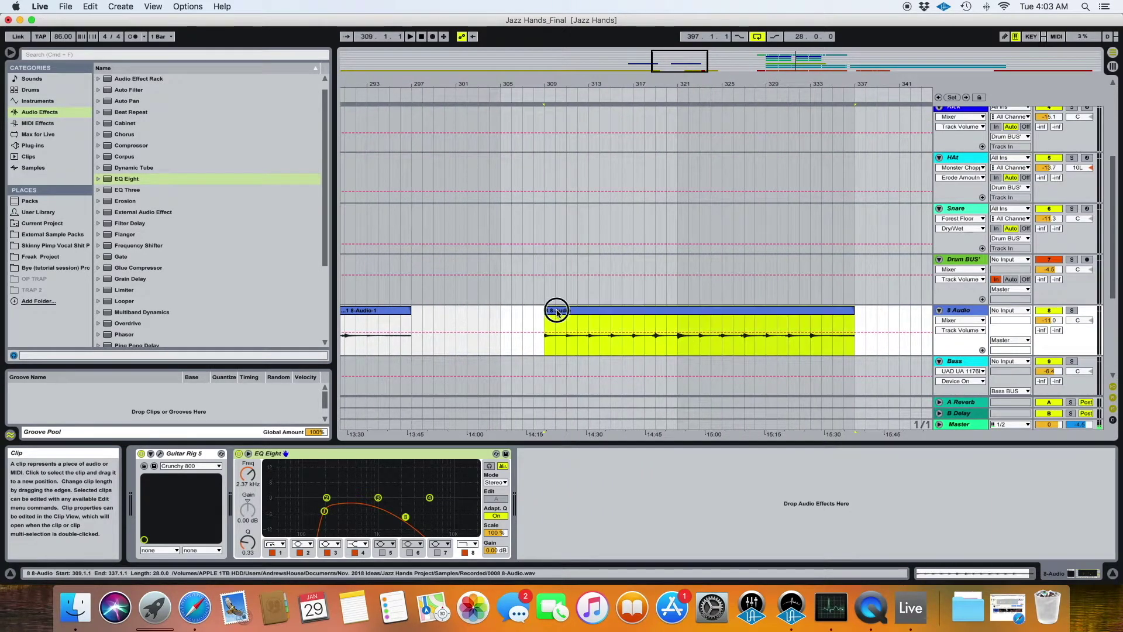
scroll(556, 313, "right", 10)
scroll(555, 314, "left", 1)
scroll(526, 234, "right", 2)
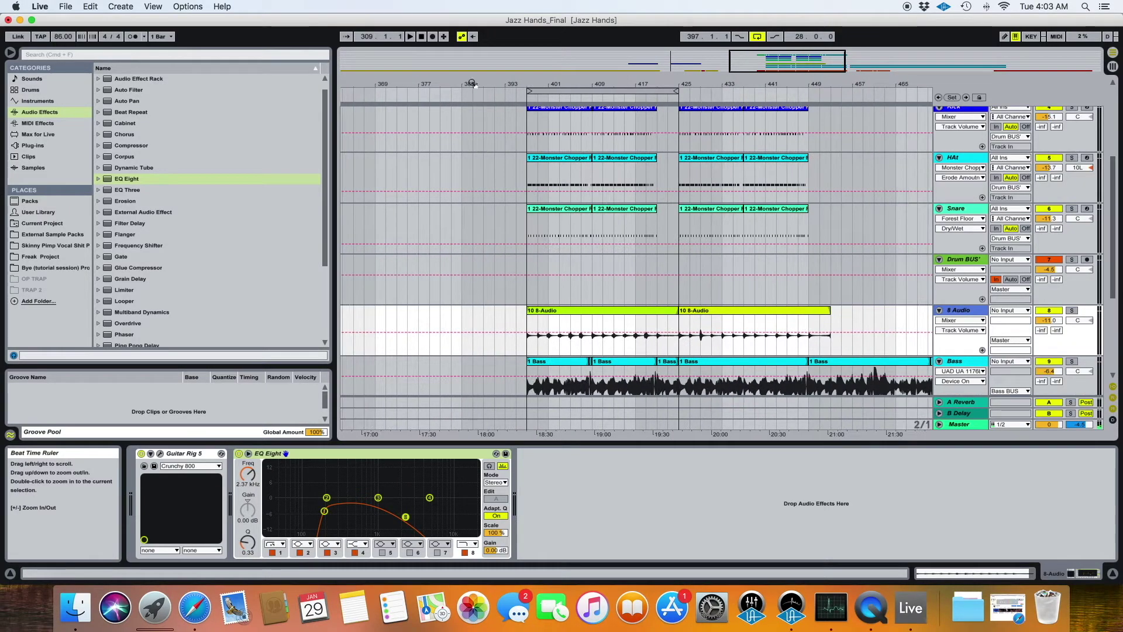
scroll(564, 293, "down", 3)
scroll(564, 299, "left", 6)
scroll(563, 316, "up", 1)
left_click_drag(564, 320, 742, 326)
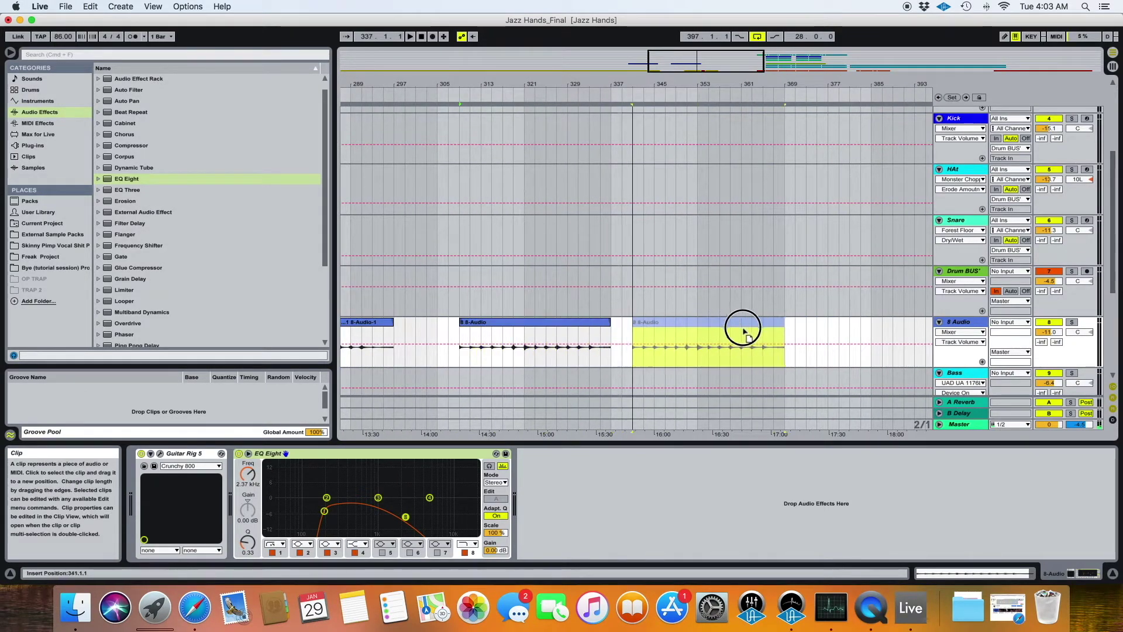
- Shift the two yellow 8 Audio clips to start at bar 425 and place the earlier blue clip at bar 397
scroll(743, 327, "right", 8)
scroll(744, 331, "right", 3)
left_click_drag(859, 334, 716, 332)
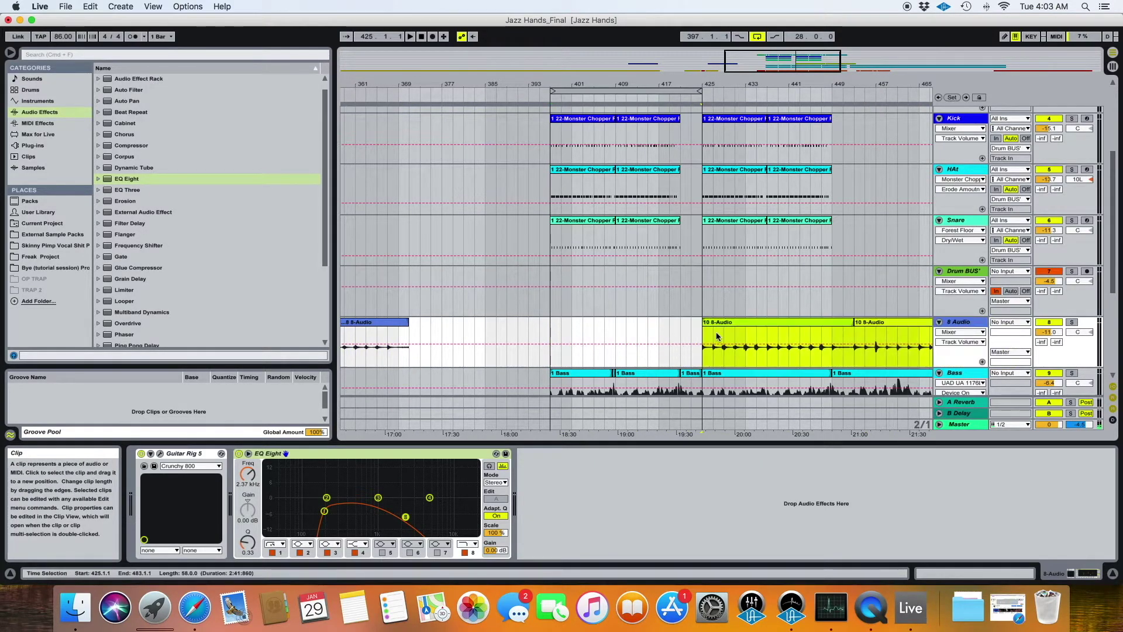
scroll(509, 323, "left", 2)
left_click_drag(466, 325, 759, 341)
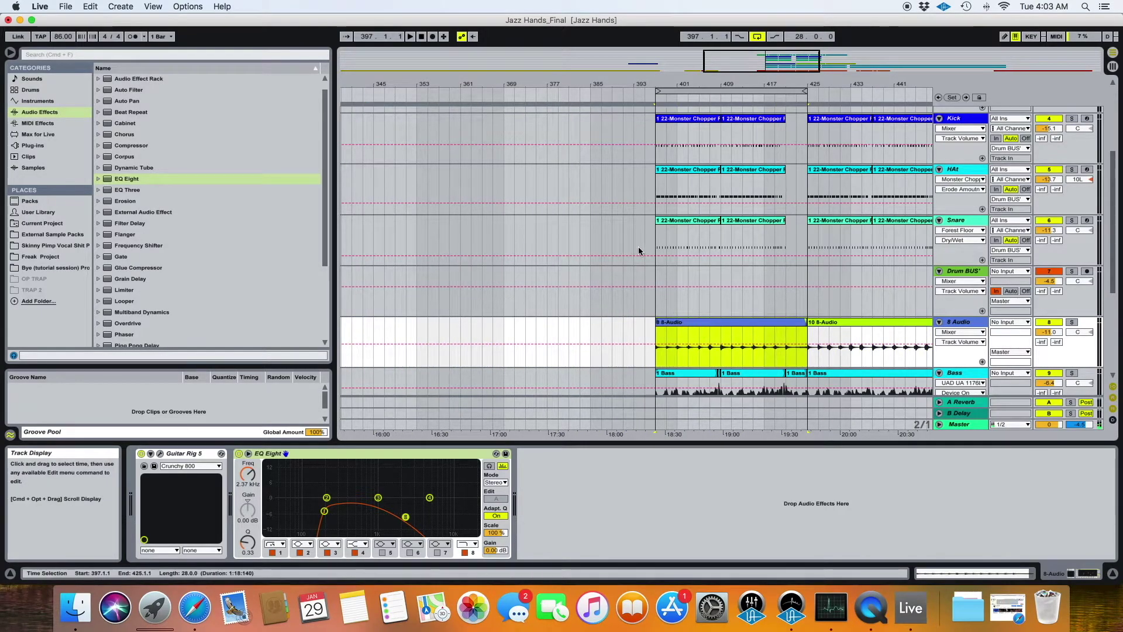
- Play the arrangement from bar 397 to hear the relocated blue 8 Audio clip with the drums and bass
left_click(654, 95)
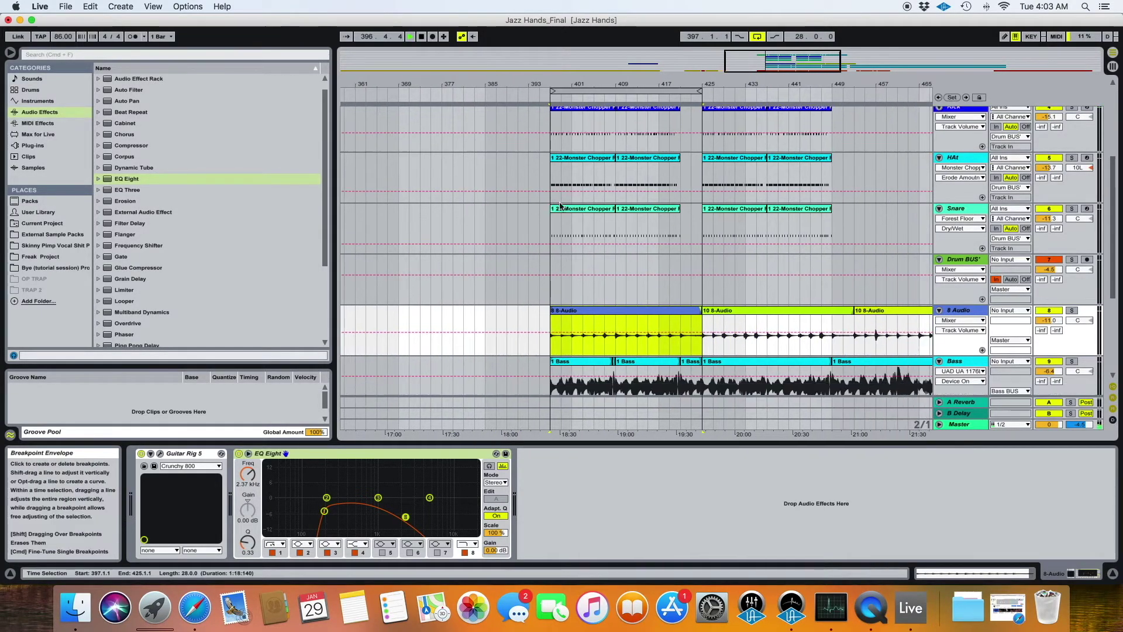
scroll(556, 210, "down", 3)
scroll(562, 193, "right", 3)
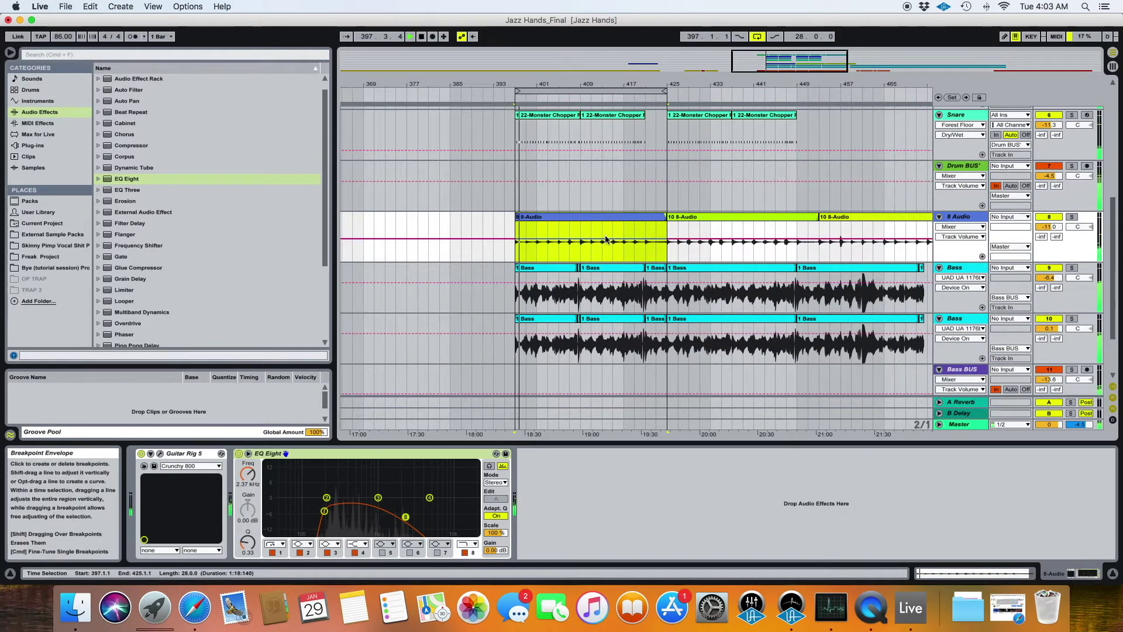
left_click_drag(558, 84, 530, 168)
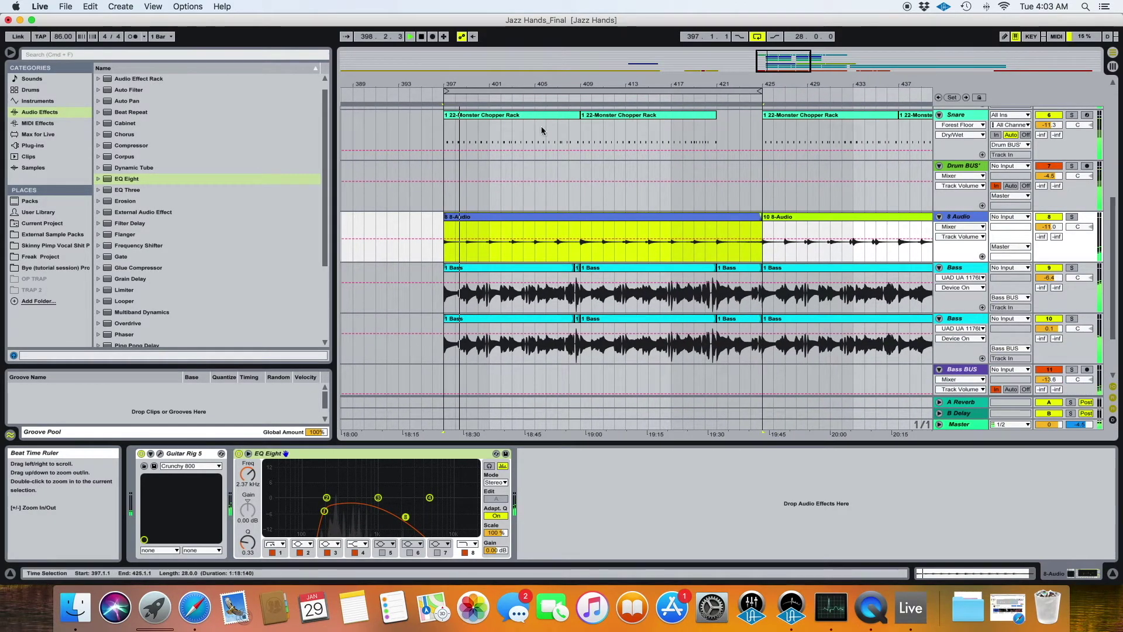